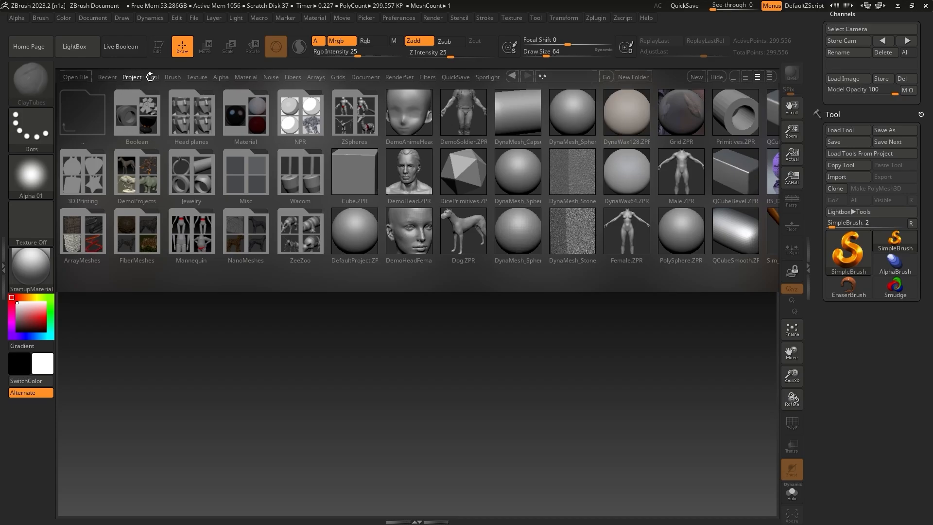
Step: Show the Brush category in LightBox and hide LightBox
click(172, 77)
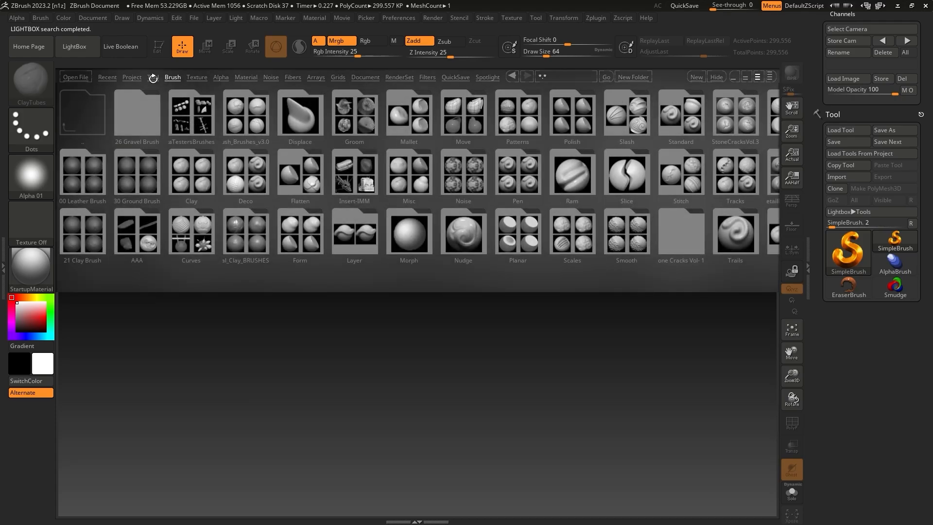
click(77, 48)
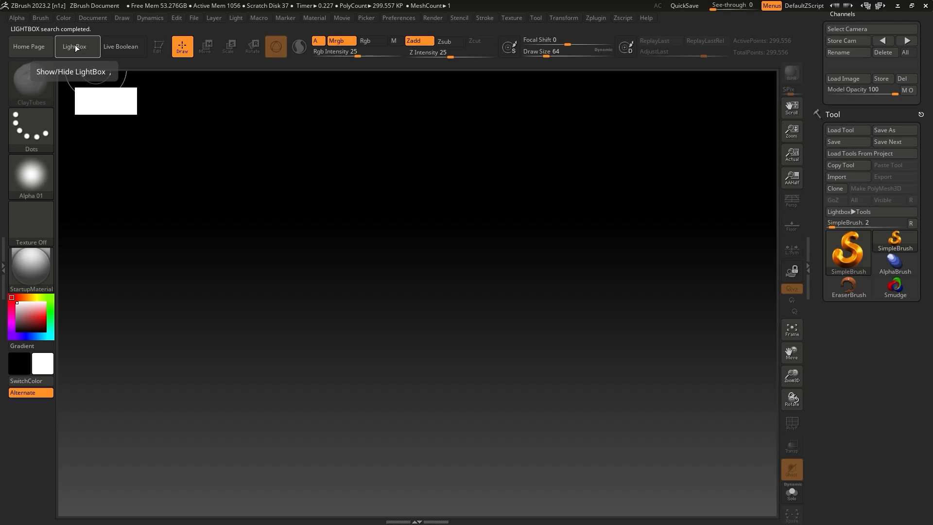
click(76, 48)
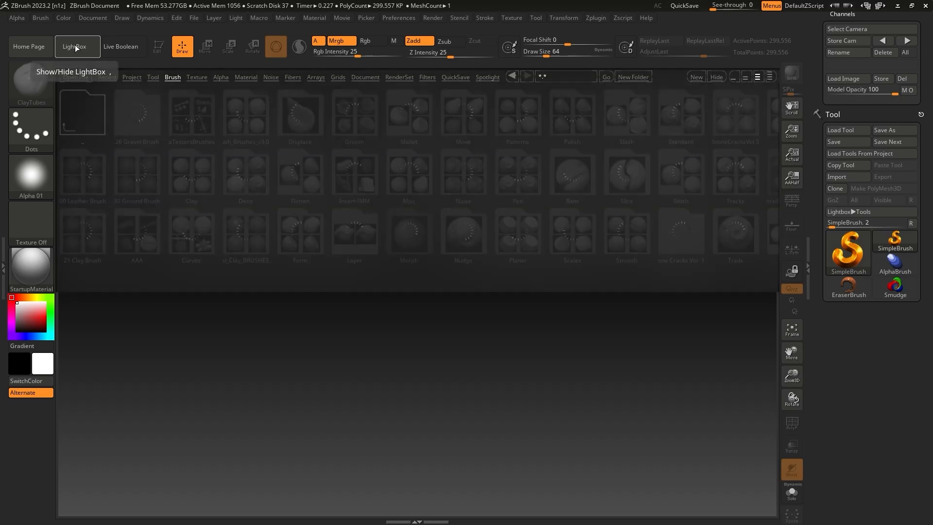
click(75, 48)
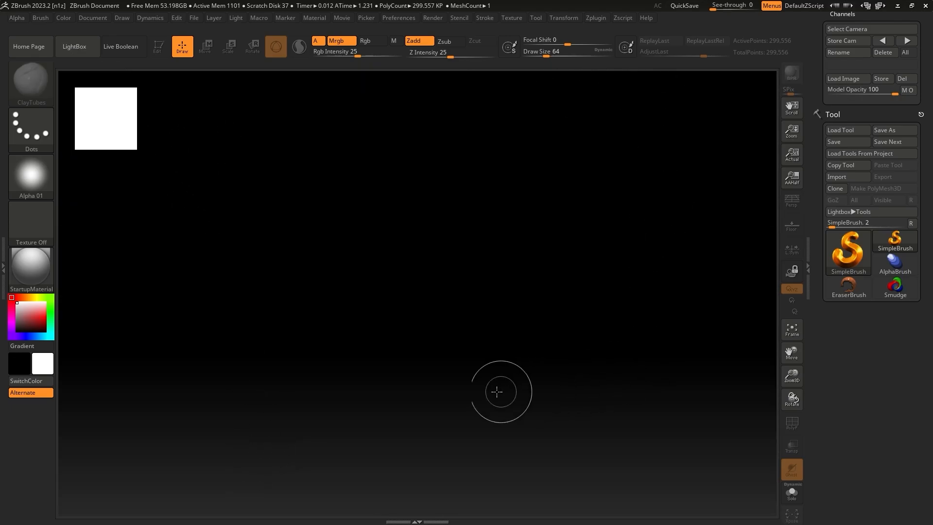
Step: Examine the document's width, height and Pro proportion settings and the full extent of the canvas
click(94, 17)
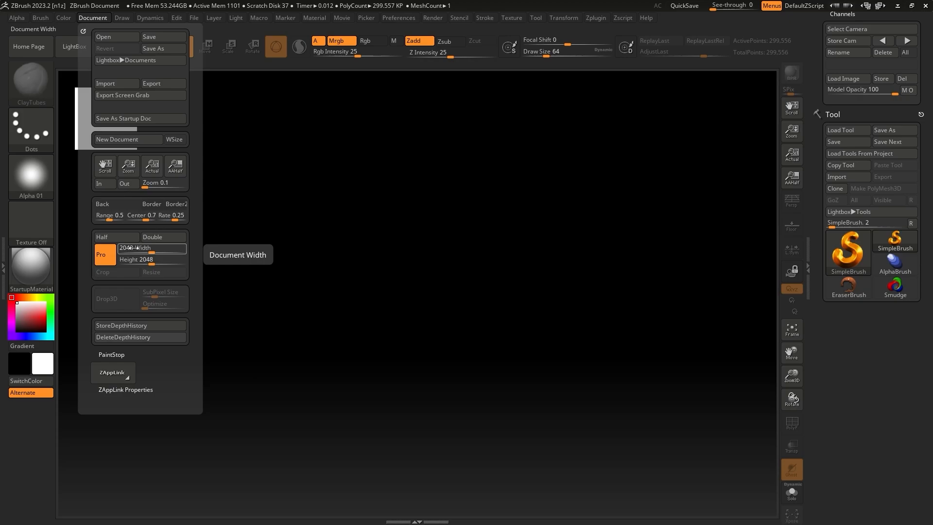
click(108, 257)
click(107, 258)
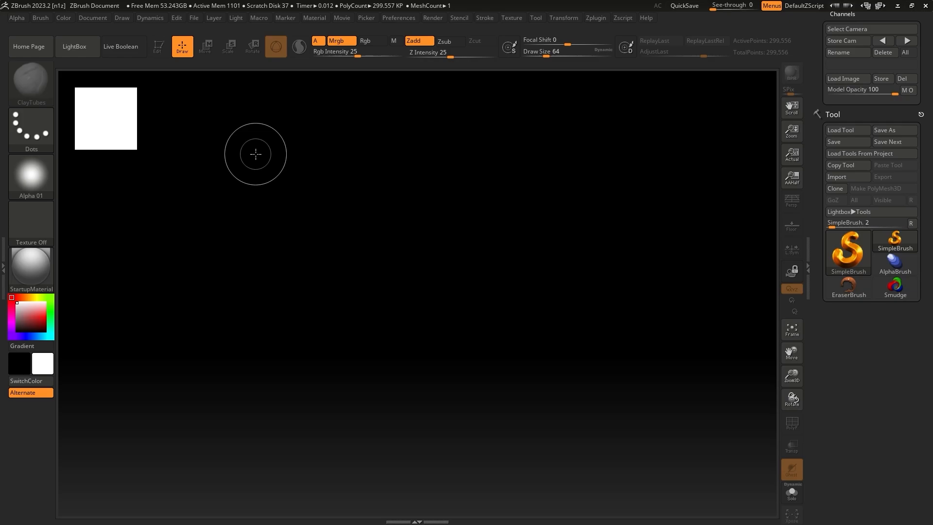
drag(791, 131, 754, 95)
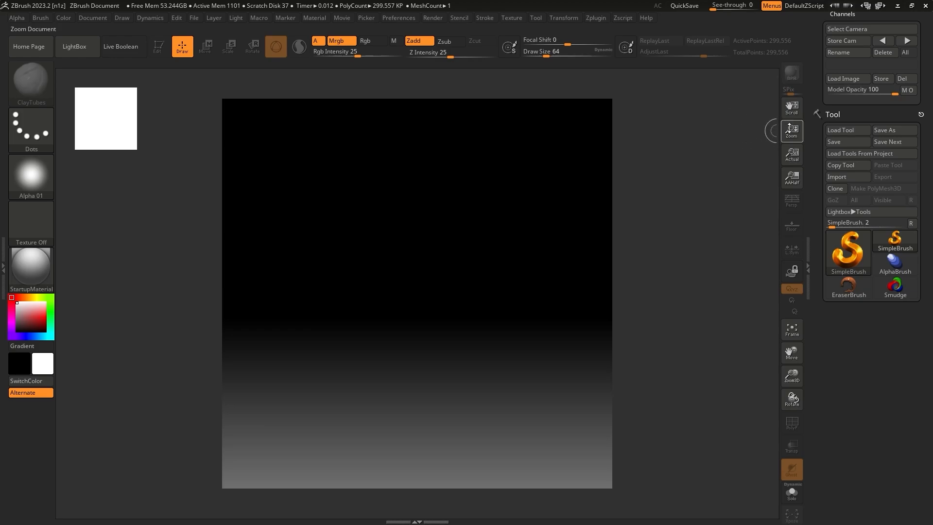
drag(791, 131, 790, 319)
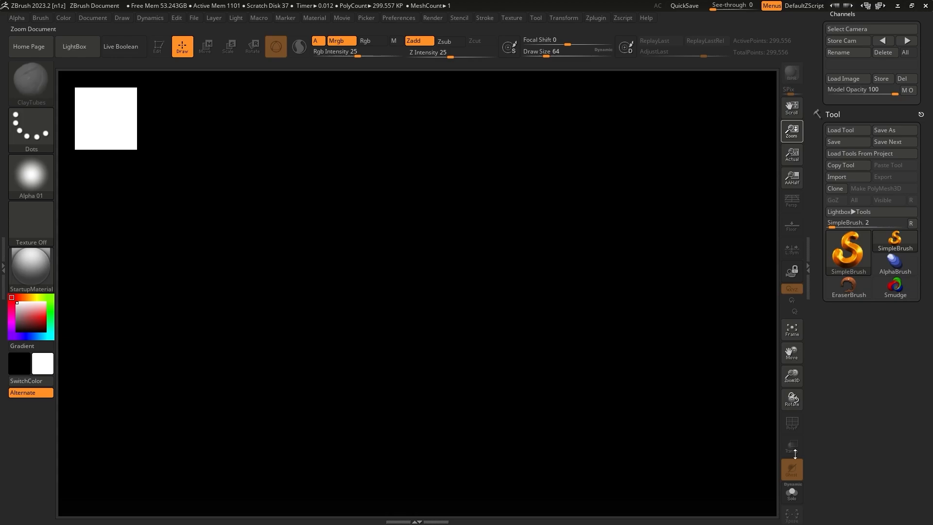
drag(796, 511, 796, 412)
drag(795, 451, 707, 156)
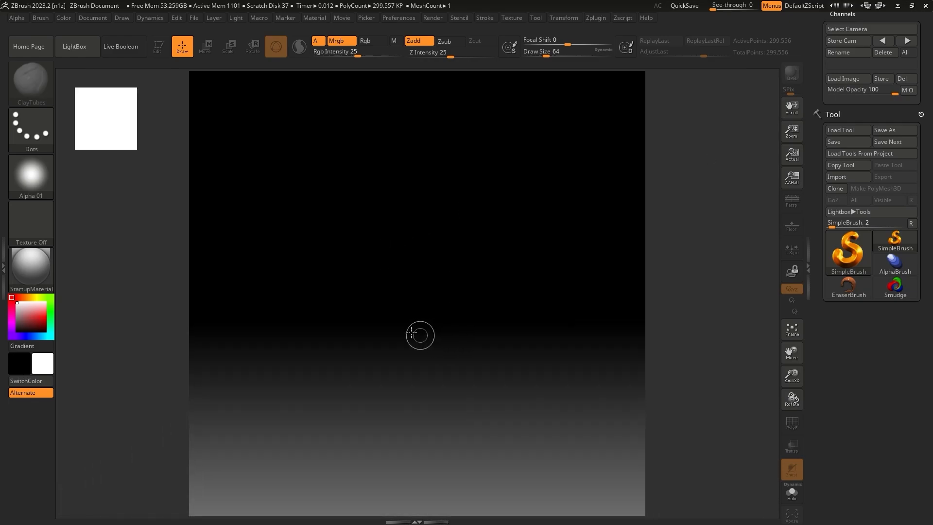
drag(791, 130, 778, 486)
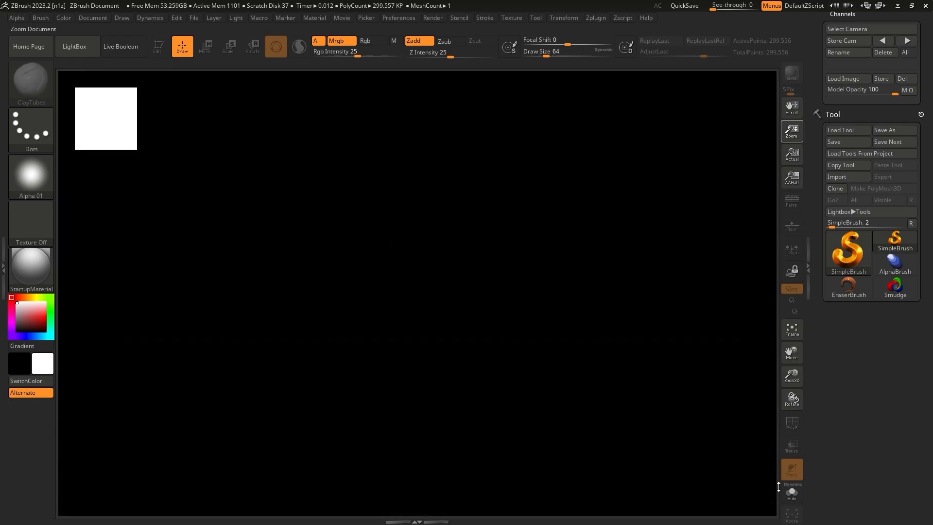
Step: Draw a small Cube3D_1 mesh near the middle of the canvas and turn on Edit mode for it
click(895, 241)
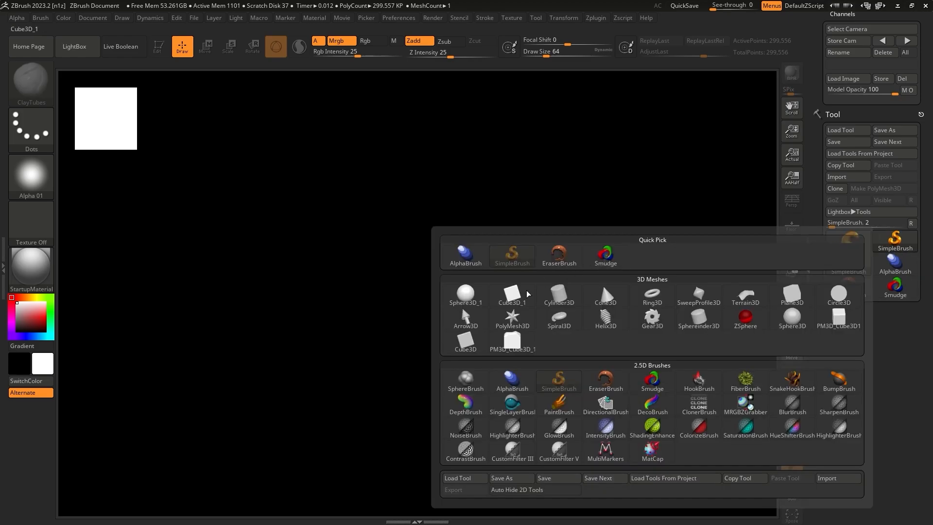
click(601, 284)
drag(423, 326, 418, 364)
key(t)
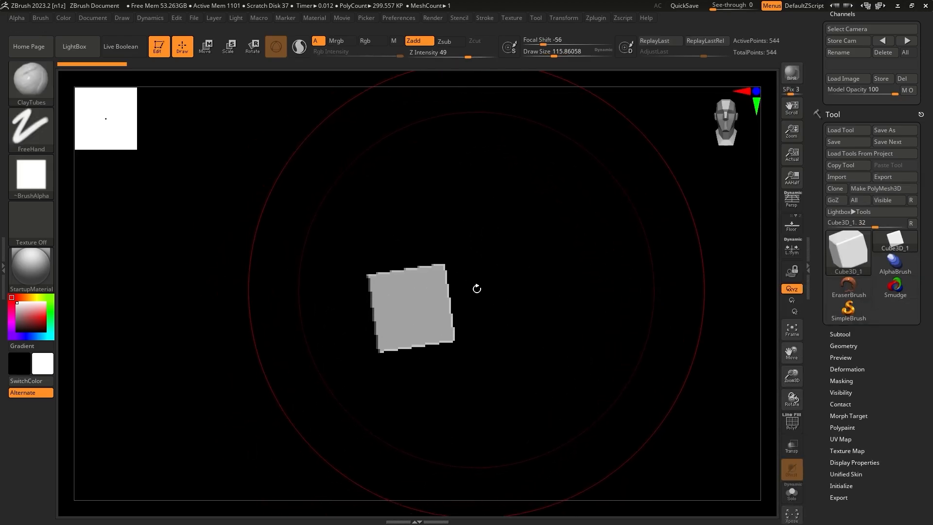
key(s)
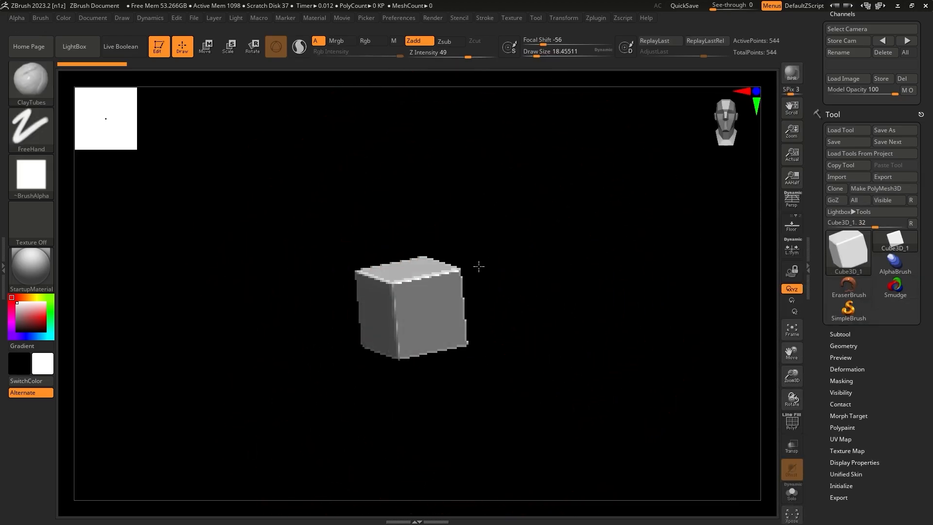
mouse_move(479, 267)
mouse_down()
mouse_move(477, 243)
mouse_move(591, 387)
mouse_up()
mouse_move(791, 133)
mouse_down()
mouse_move(705, 68)
mouse_move(559, 19)
mouse_move(458, 2)
mouse_up()
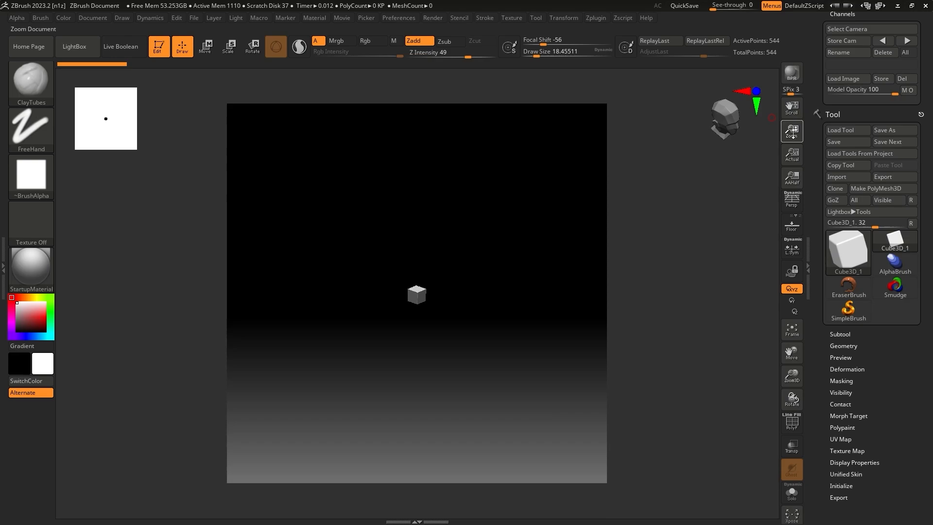
drag(792, 132, 809, 151)
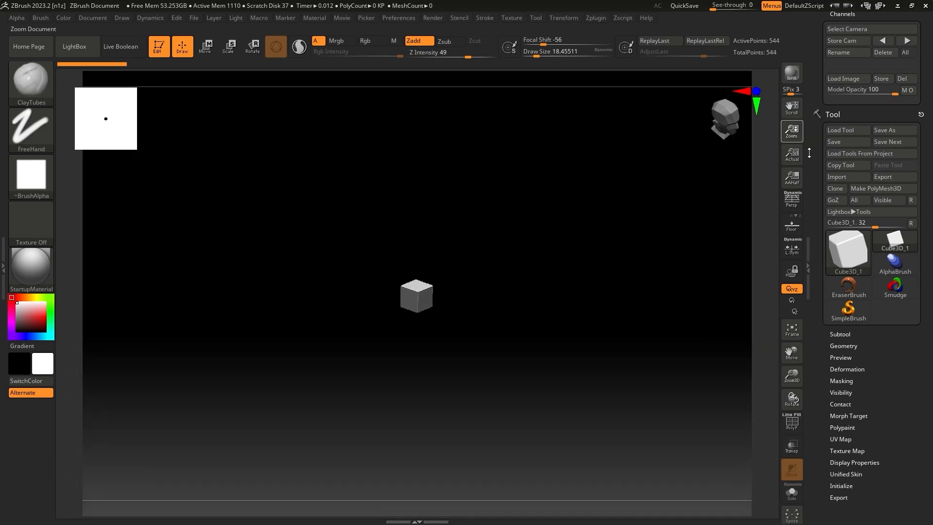
mouse_move(445, 260)
ctrl+right_down()
mouse_move(575, 416)
mouse_move(564, 317)
mouse_move(631, 257)
ctrl+right_up()
mouse_move(630, 257)
right_down()
mouse_move(615, 211)
mouse_move(635, 218)
mouse_move(633, 233)
right_up()
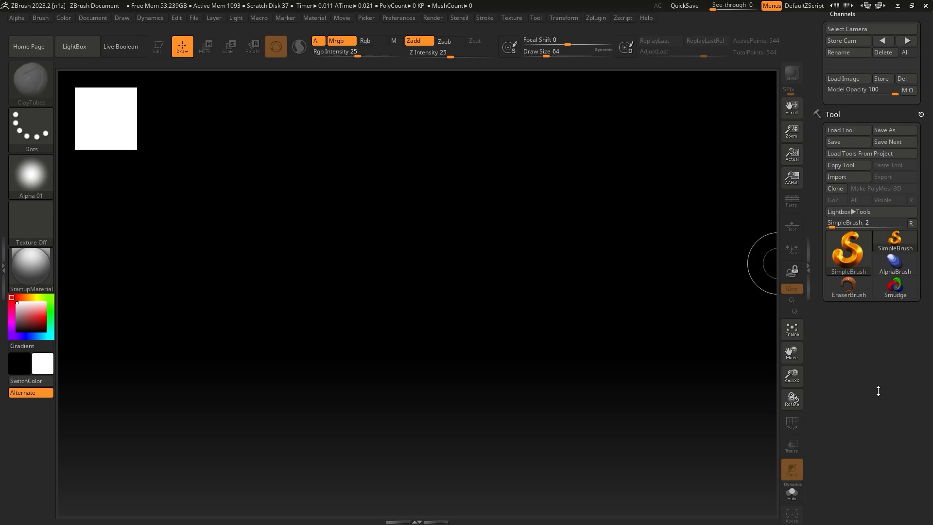
Step: Draw six Cube3D_1 copies in different sizes and rotations across the canvas
click(896, 242)
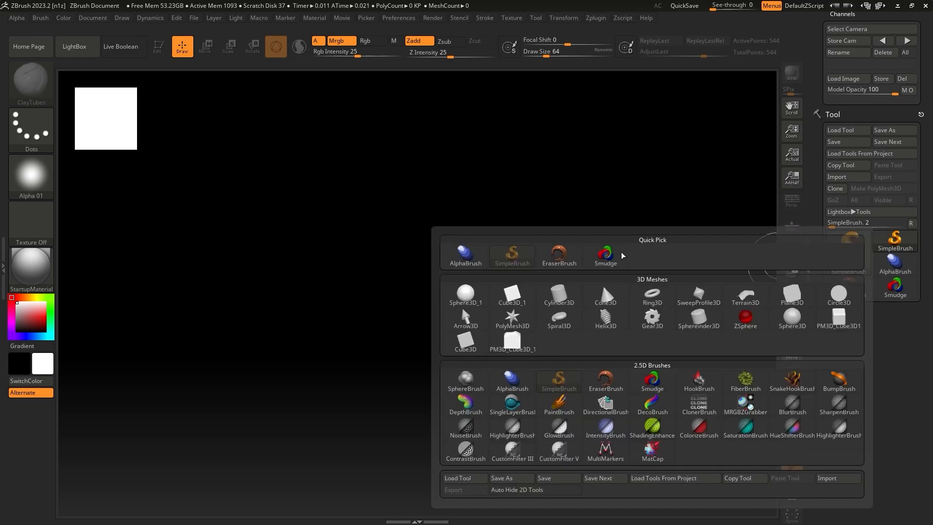
mouse_move(519, 293)
mouse_move(561, 296)
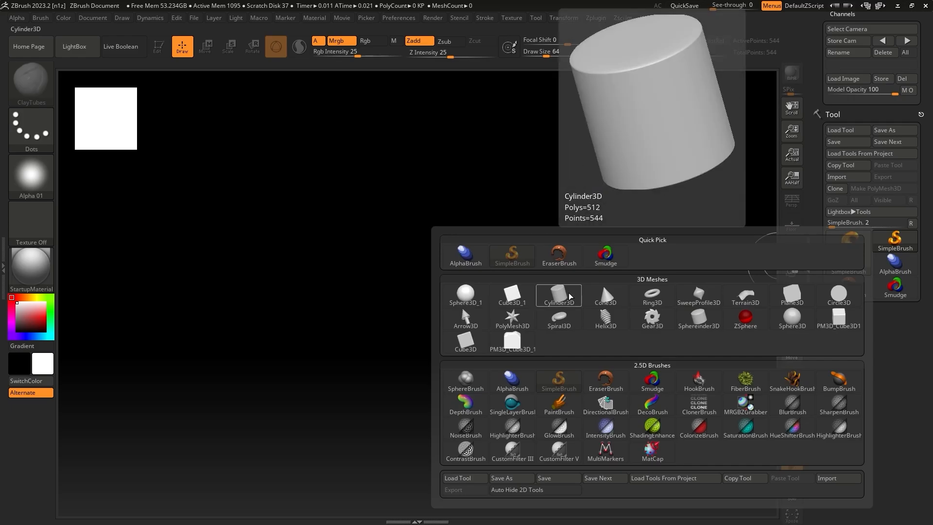
click(514, 294)
drag(349, 279, 358, 373)
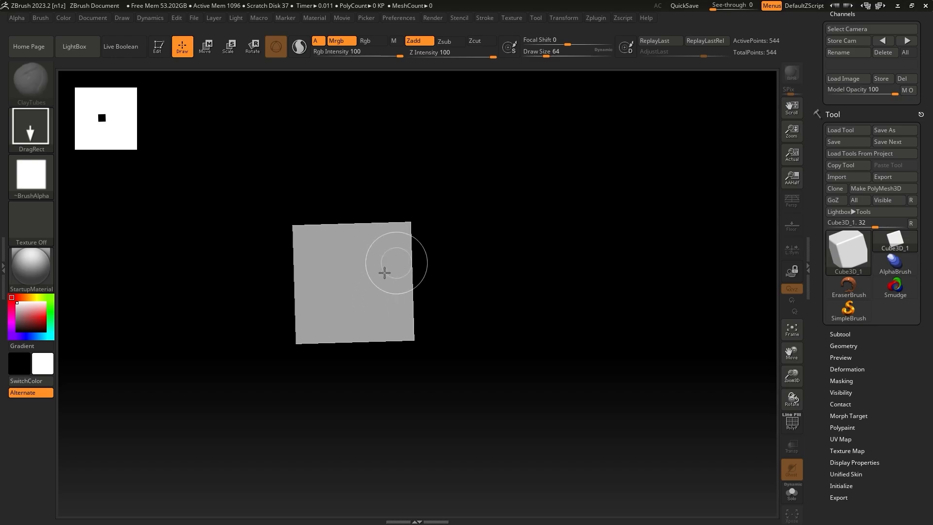
drag(476, 196, 494, 264)
drag(607, 251, 614, 328)
drag(167, 282, 153, 354)
drag(202, 411, 191, 475)
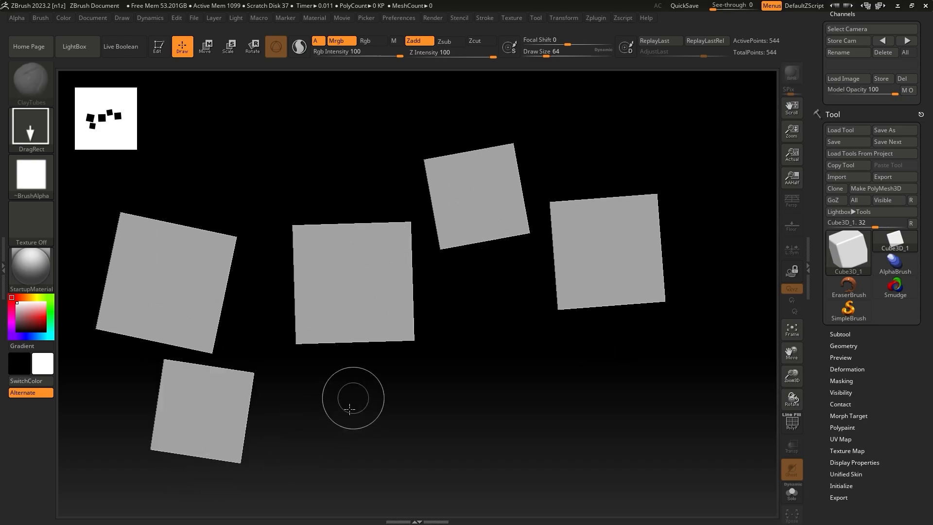
mouse_move(349, 409)
mouse_down()
mouse_move(296, 447)
mouse_move(349, 469)
mouse_move(370, 464)
mouse_move(380, 492)
mouse_up()
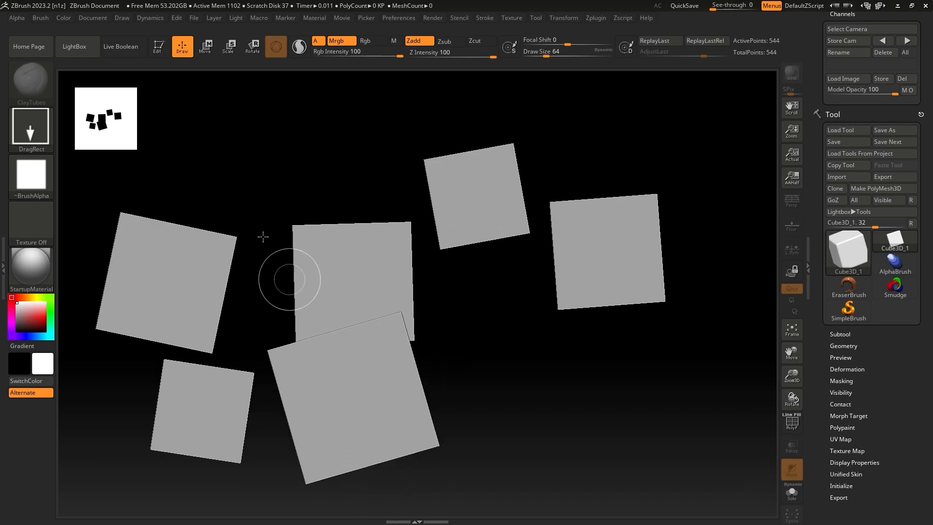
Step: Turn on Edit mode for the last drawn cube and clear the other cube copies from the canvas
click(159, 47)
mouse_move(476, 291)
mouse_down()
mouse_move(485, 339)
mouse_move(518, 270)
mouse_move(504, 277)
mouse_move(491, 262)
mouse_move(507, 268)
mouse_move(561, 204)
mouse_up()
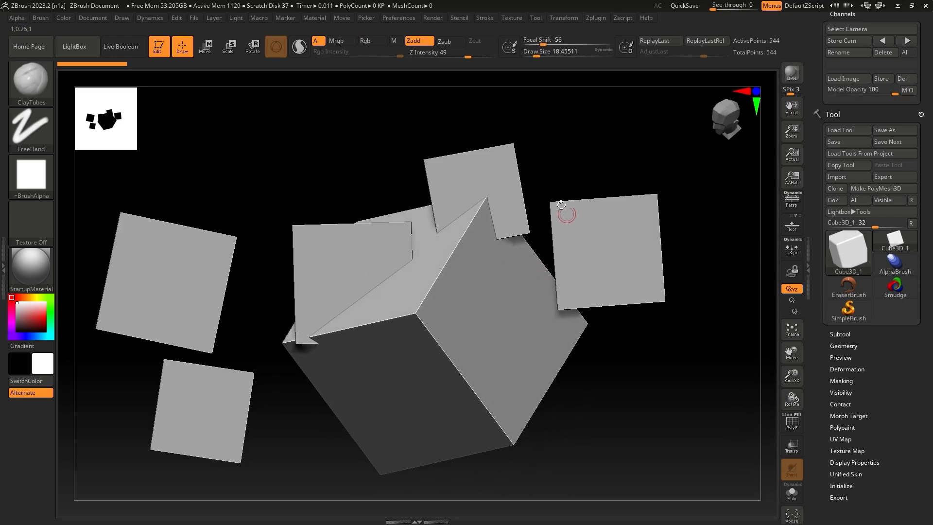
key(ctrl)
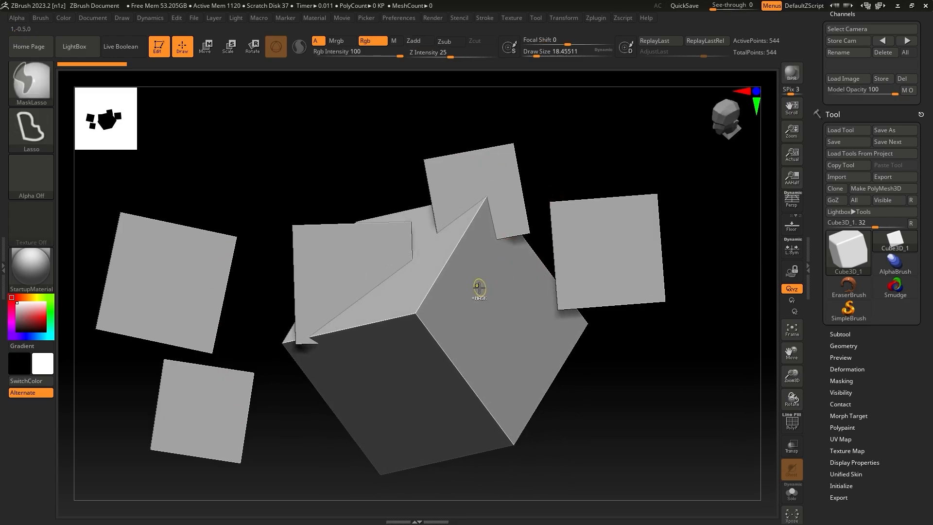
key(ctrl+n)
ctrl+right_drag(245, 230, 246, 243)
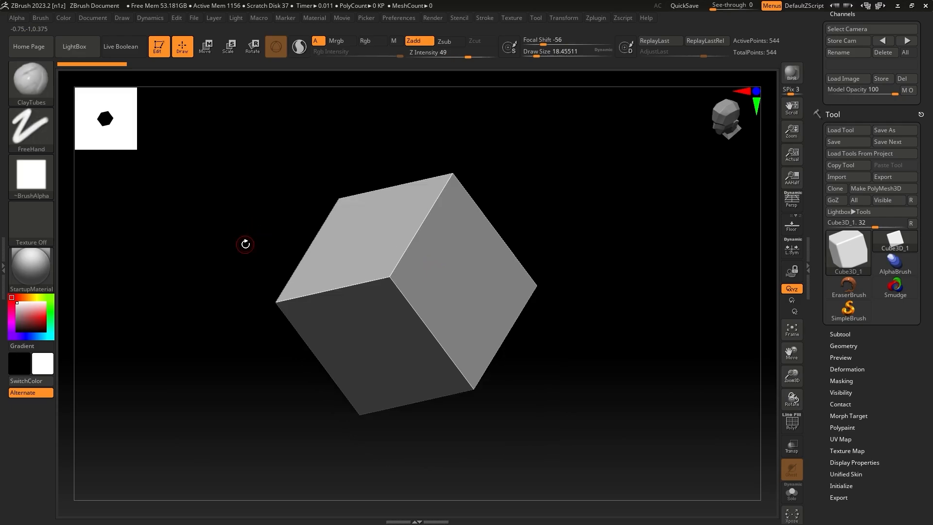
Step: Switch the active cube to 2.5D mode and draw three more cubes around it
key(t)
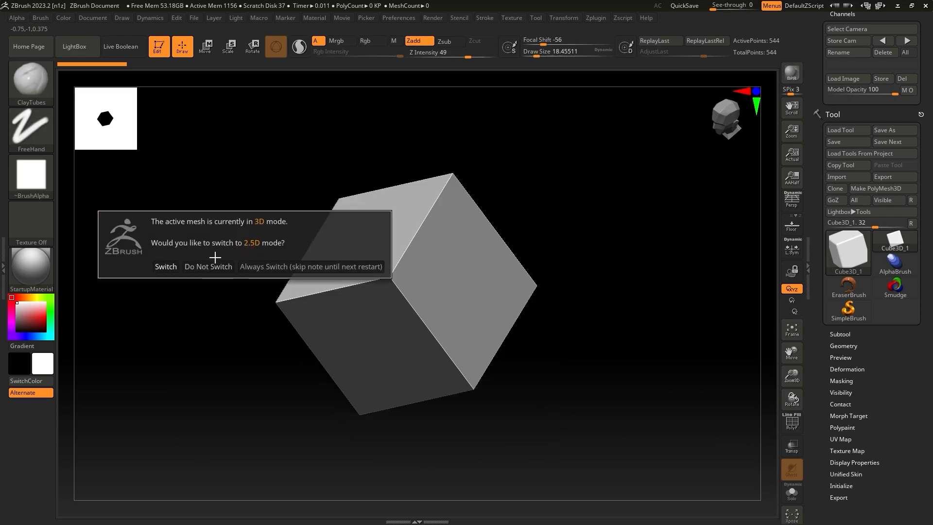
click(173, 266)
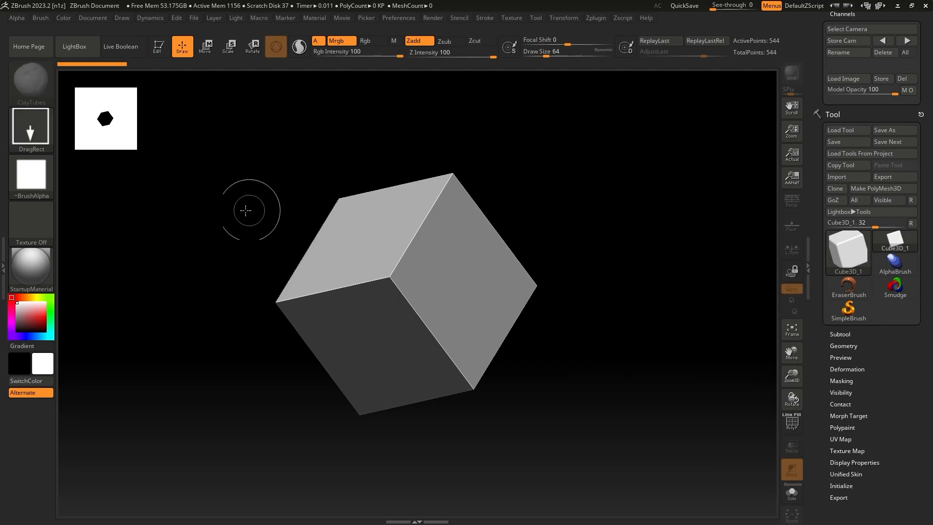
drag(212, 268, 233, 326)
drag(533, 176, 546, 230)
drag(616, 264, 616, 365)
Step: Return the newest cube to Edit mode and clear the leftover 2.5D copies from the canvas
key(t)
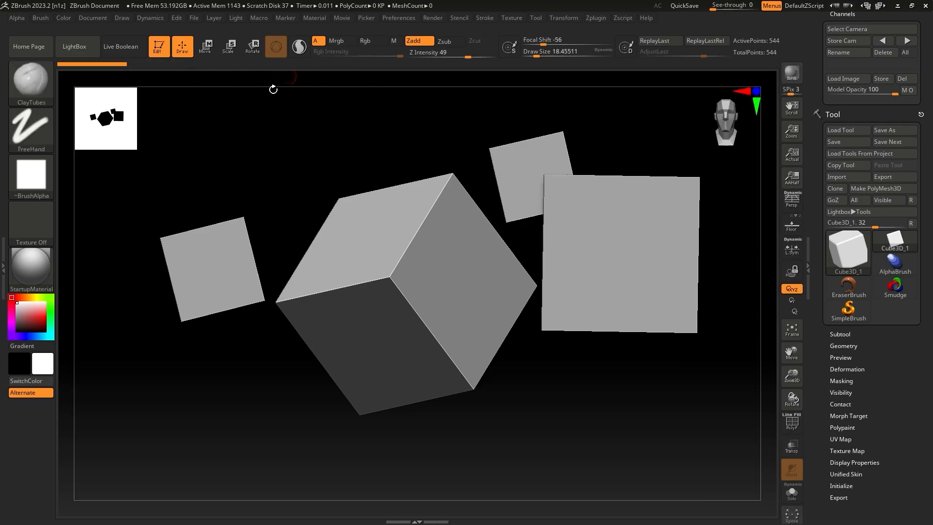
drag(315, 305, 338, 222)
key(ctrl+n)
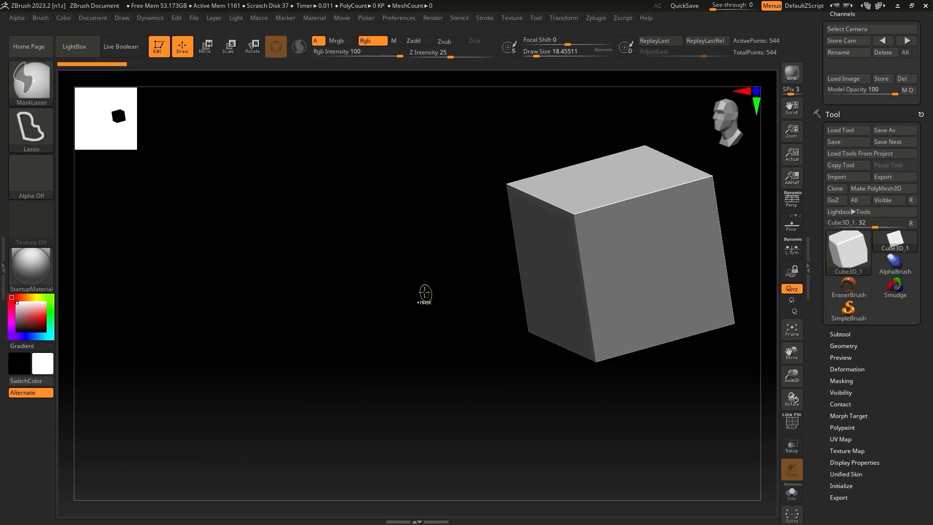
drag(398, 204, 254, 201)
ctrl+right_drag(255, 201, 225, 220)
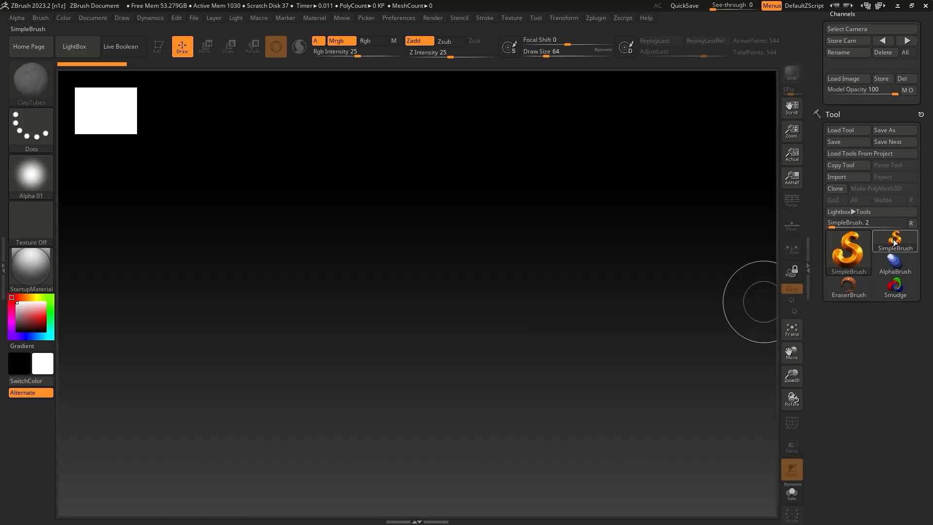
Step: Draw a single Cube3D_1 mesh in the middle of the empty canvas and turn on Edit mode
click(893, 241)
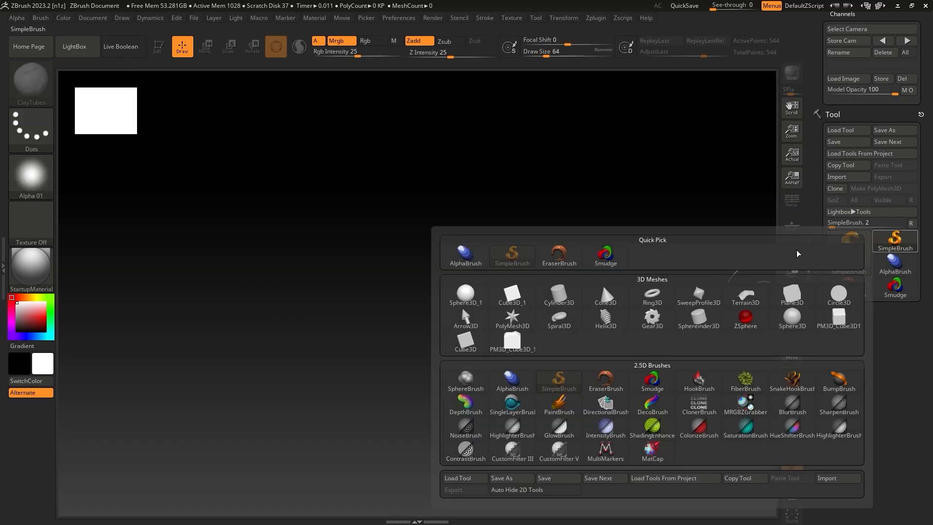
click(511, 295)
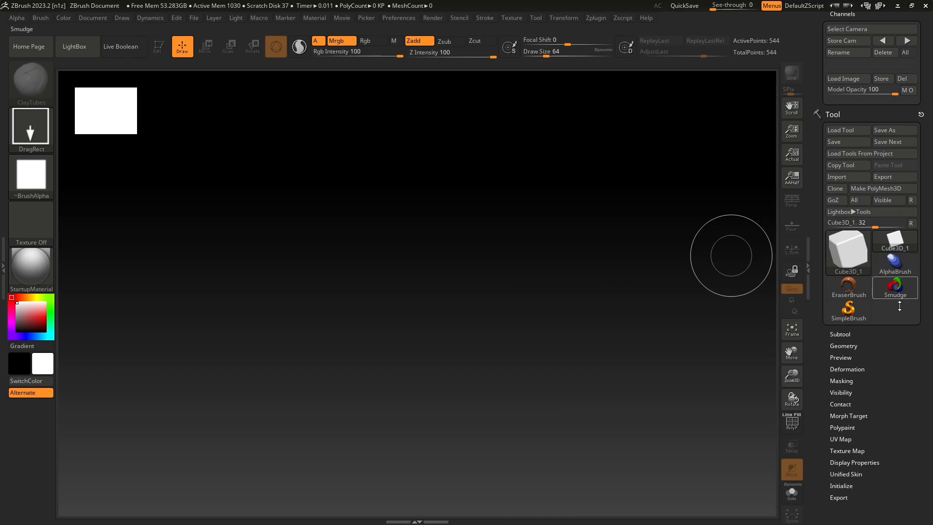
mouse_move(849, 321)
click(895, 248)
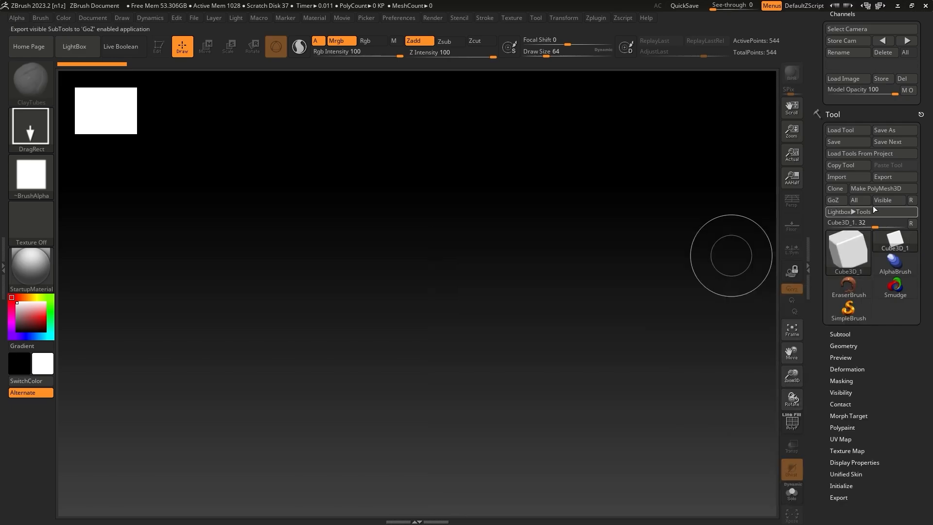
mouse_move(843, 256)
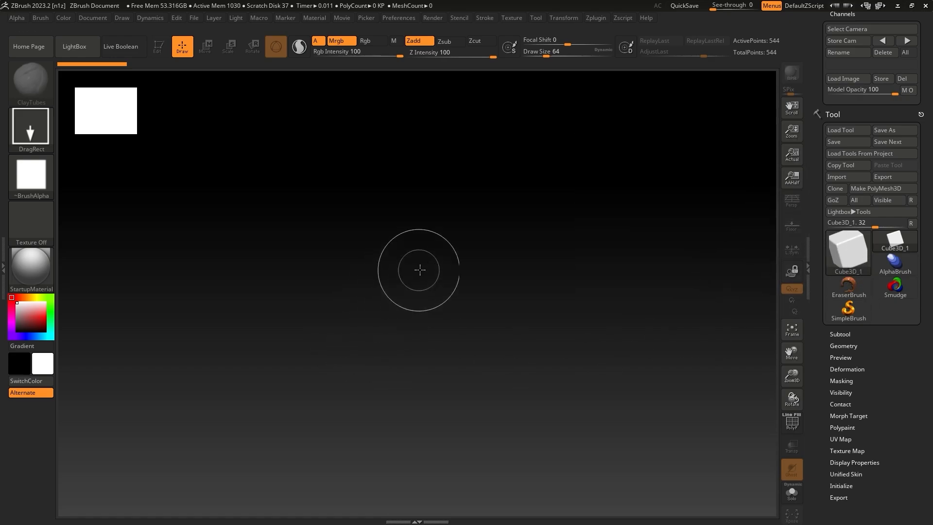
drag(416, 271, 434, 369)
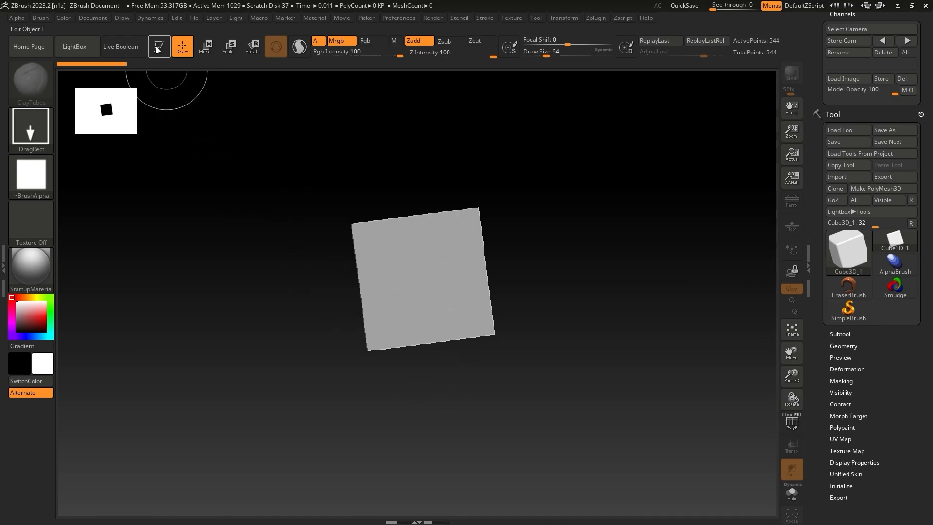
click(157, 46)
right_drag(591, 215, 582, 258)
right_drag(626, 222, 614, 244)
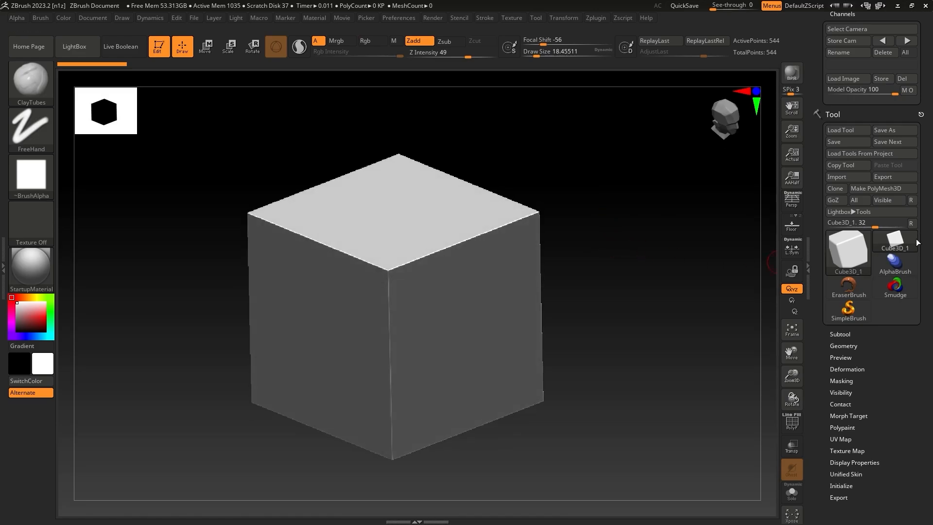
Step: Switch the active mesh to the Cylinder3D primitive and view it from another angle
click(896, 245)
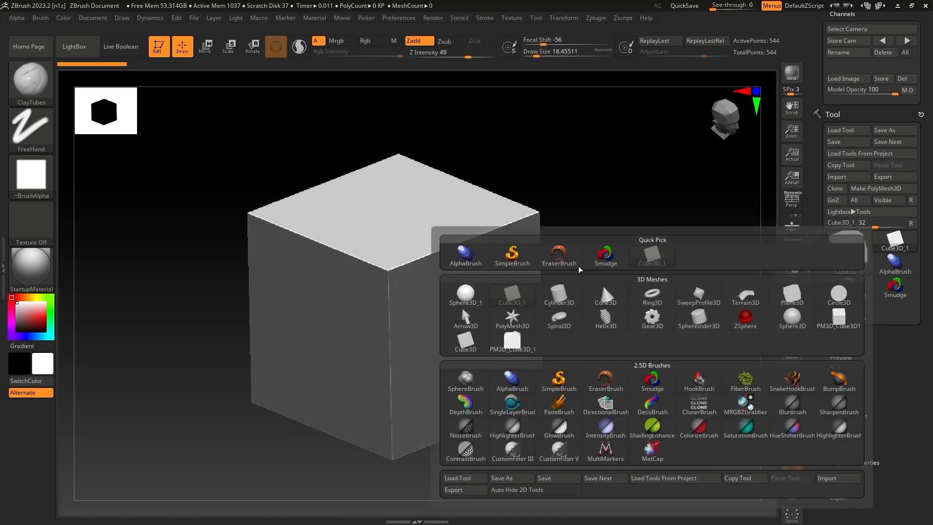
click(560, 295)
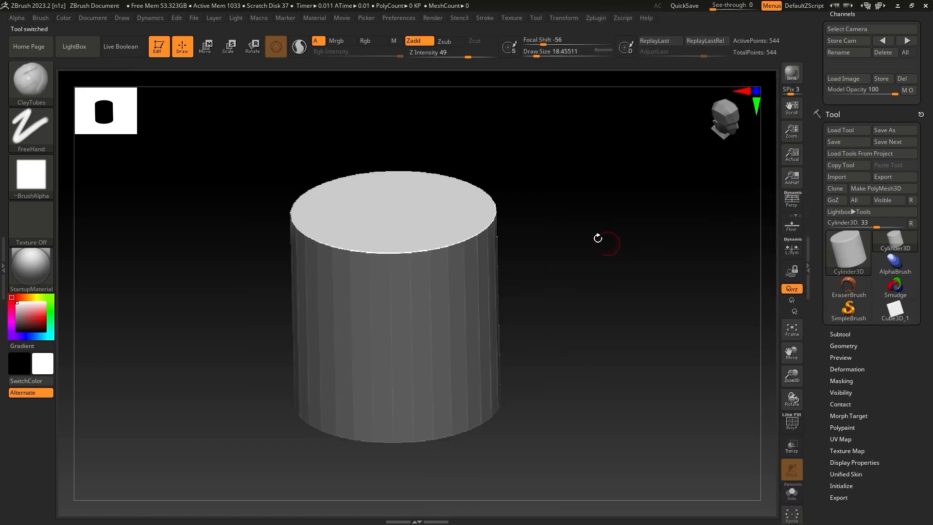
mouse_move(573, 225)
mouse_down()
mouse_move(574, 243)
mouse_move(555, 256)
mouse_move(541, 224)
mouse_move(553, 209)
mouse_move(563, 218)
mouse_up()
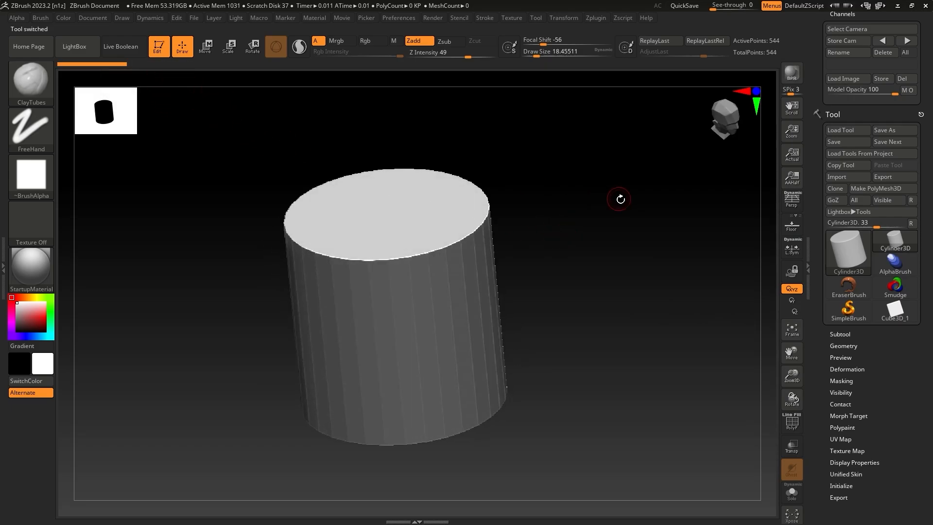
drag(619, 199, 639, 234)
Step: Replace the active cylinder with the Sphereinder3D primitive and inspect its domed top
click(892, 241)
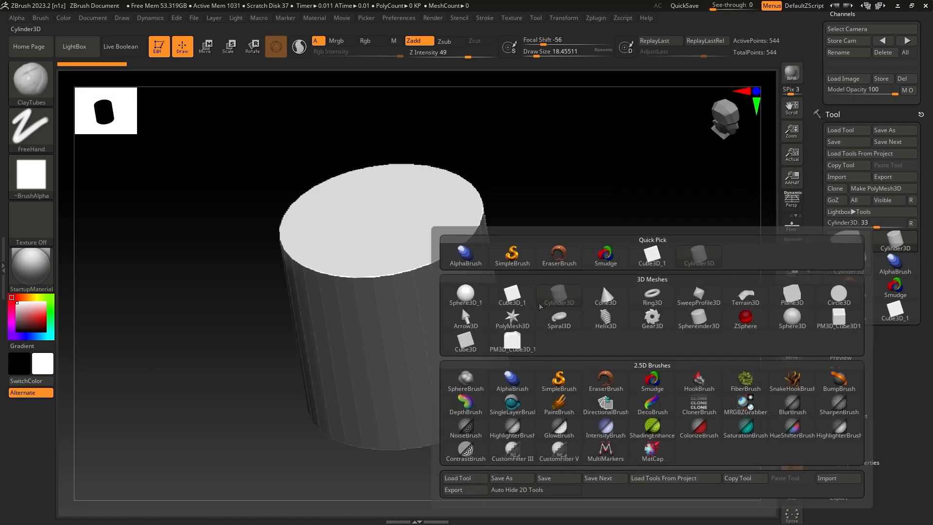
click(698, 317)
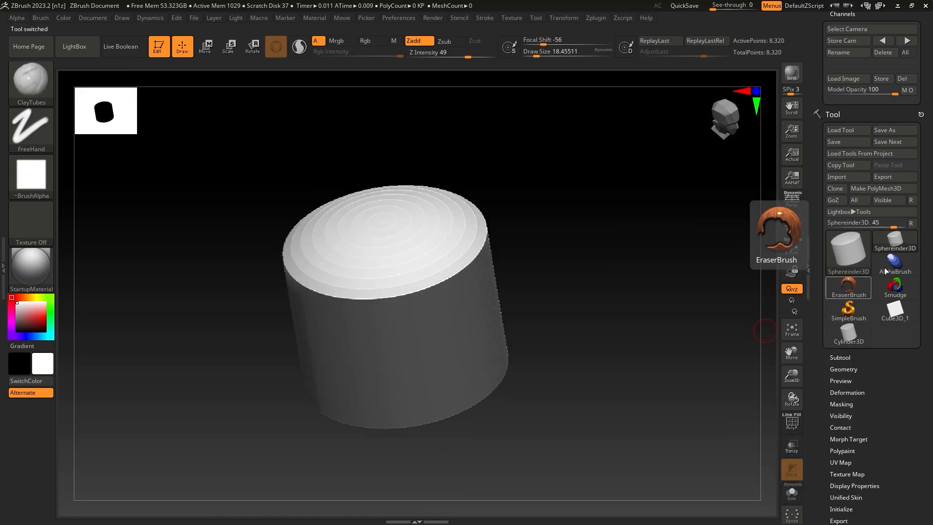
drag(608, 266, 754, 305)
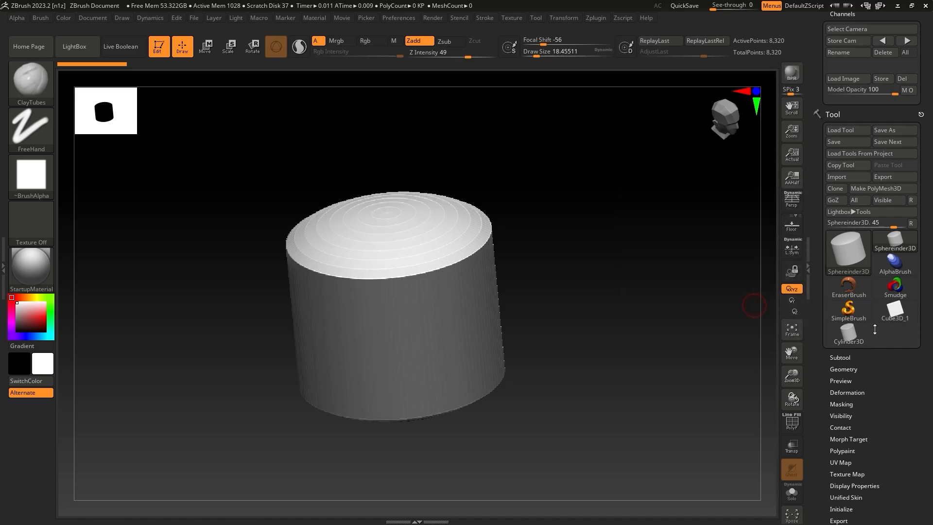
Step: Return to the Cube3D_1 mesh and reset the tool list so the unused primitives are removed
click(894, 312)
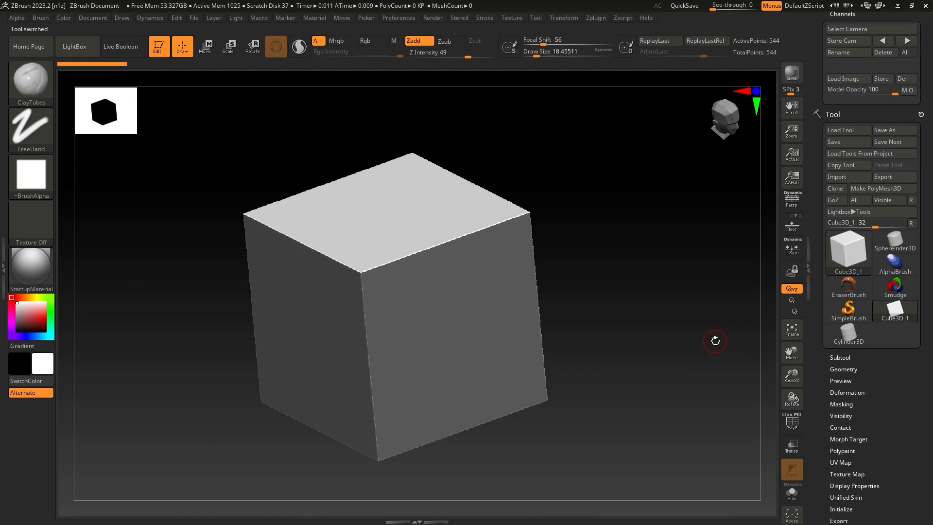
click(911, 223)
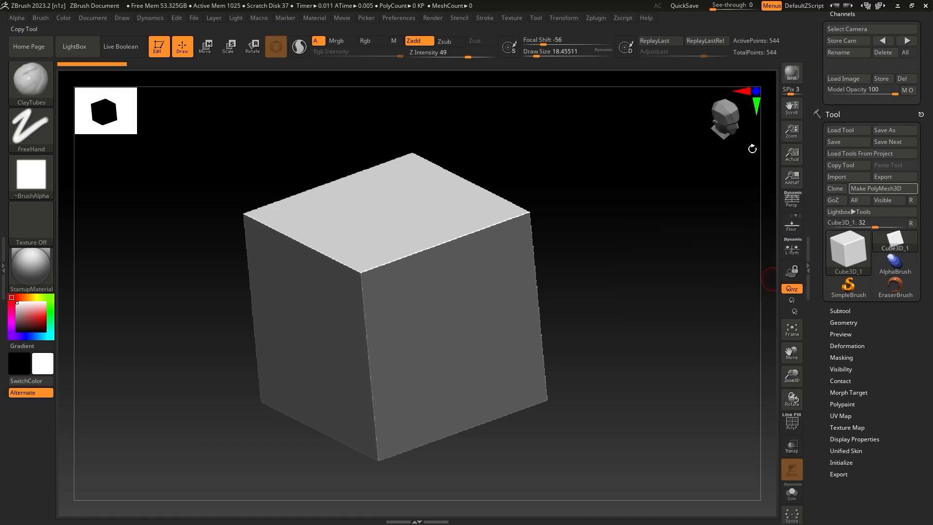
drag(610, 294, 616, 256)
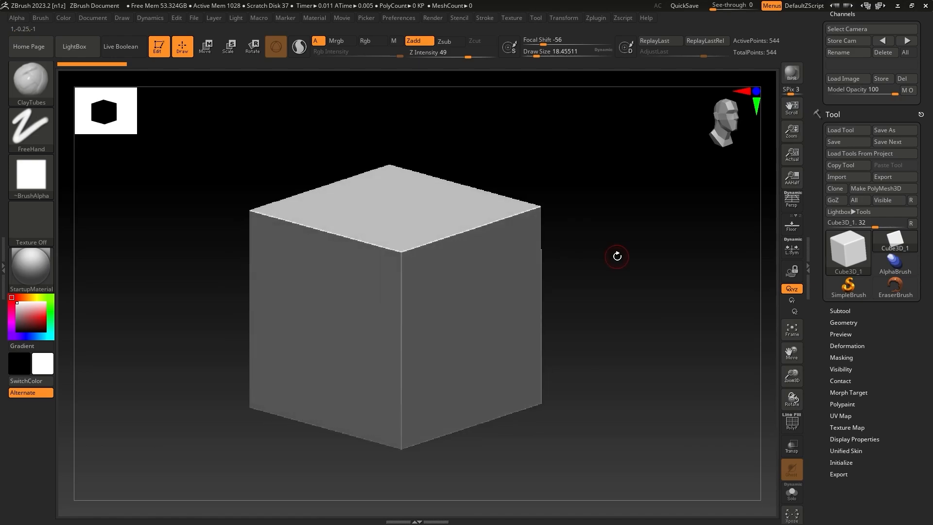
drag(601, 258, 558, 228)
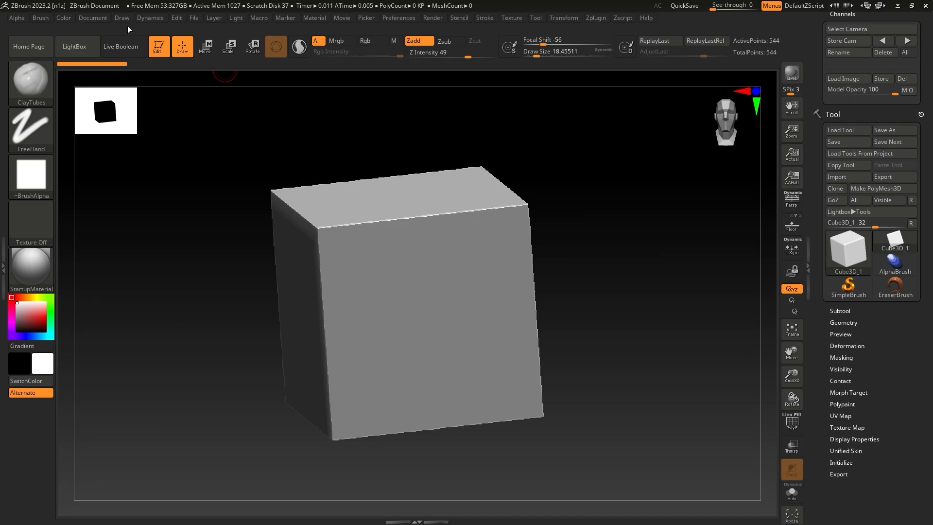
Step: Double the document's canvas size and accept the non-undoable resize
click(92, 18)
click(153, 237)
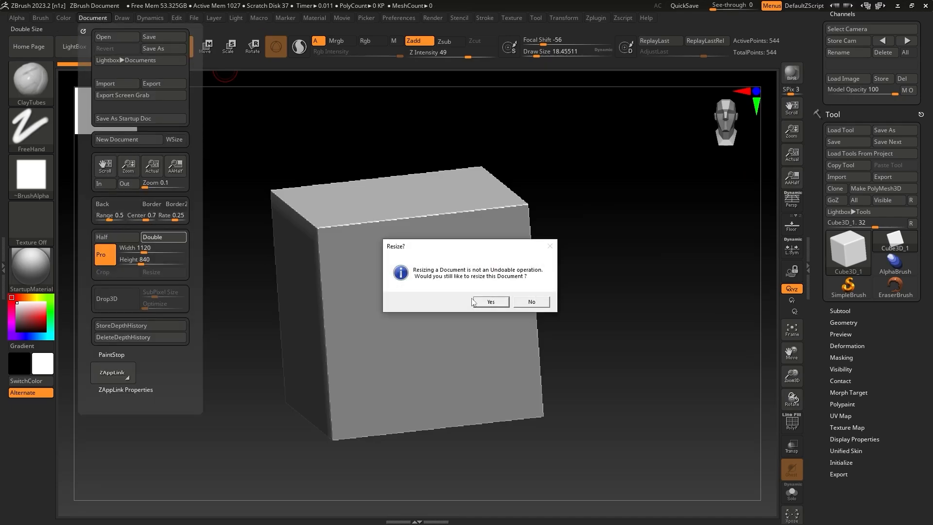
click(488, 302)
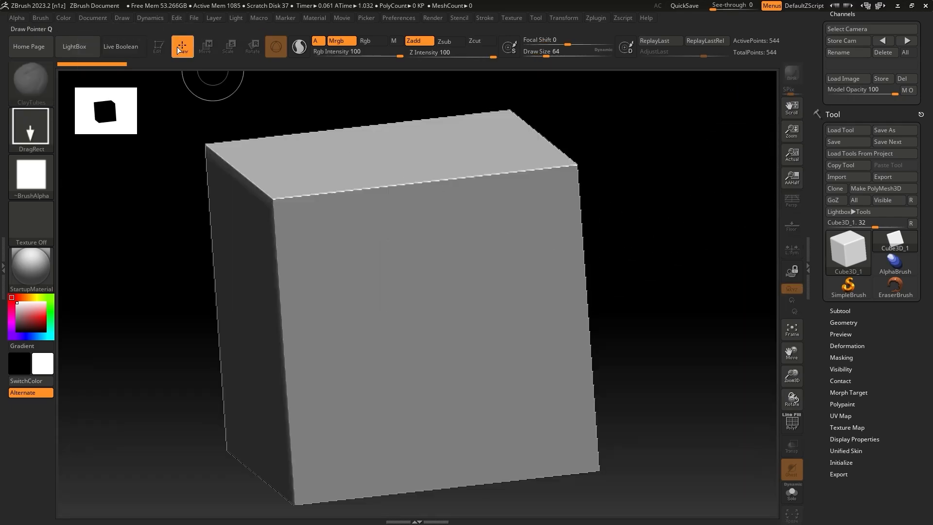
Step: Clear the enlarged canvas, draw a new Cube3D_1 mesh in the middle and turn on Edit mode
click(93, 18)
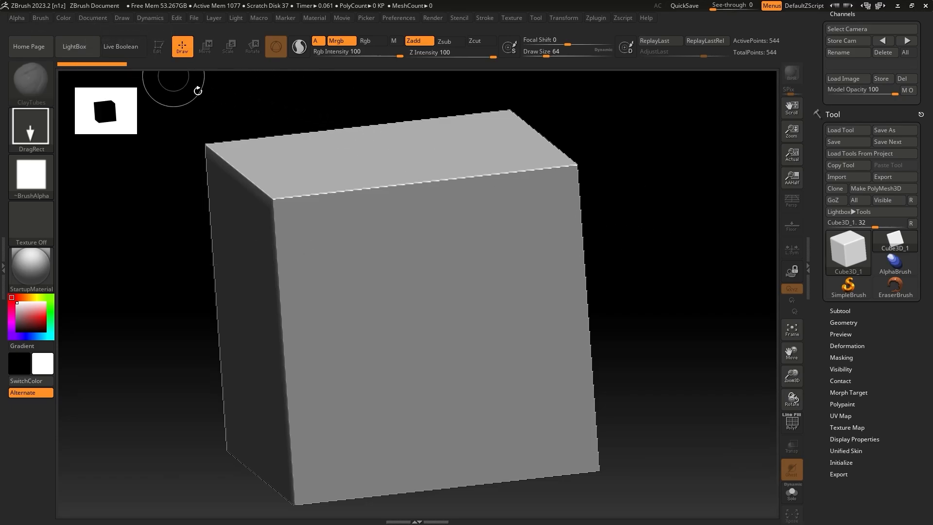
key(ctrl+n)
drag(419, 298, 423, 426)
key(t)
drag(223, 243, 243, 265)
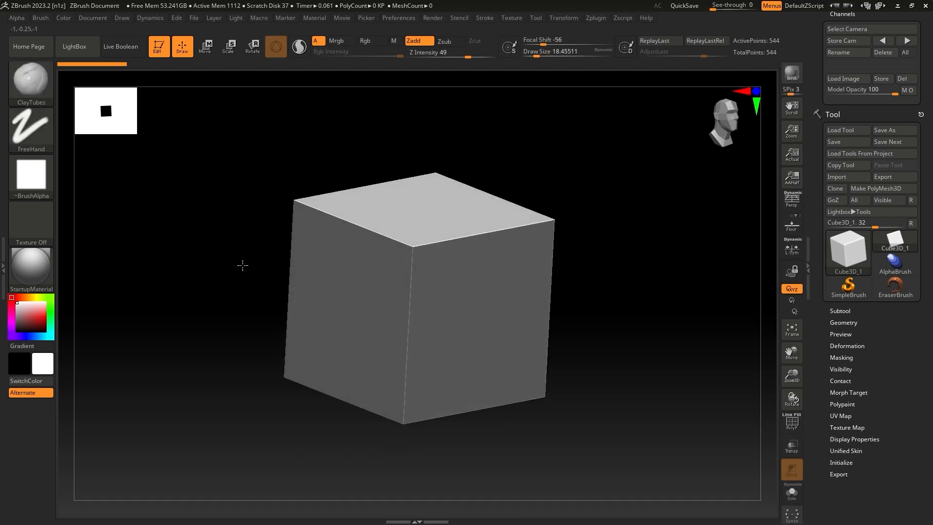
mouse_move(382, 205)
mouse_down()
mouse_move(337, 151)
mouse_move(334, 158)
mouse_move(638, 210)
mouse_up()
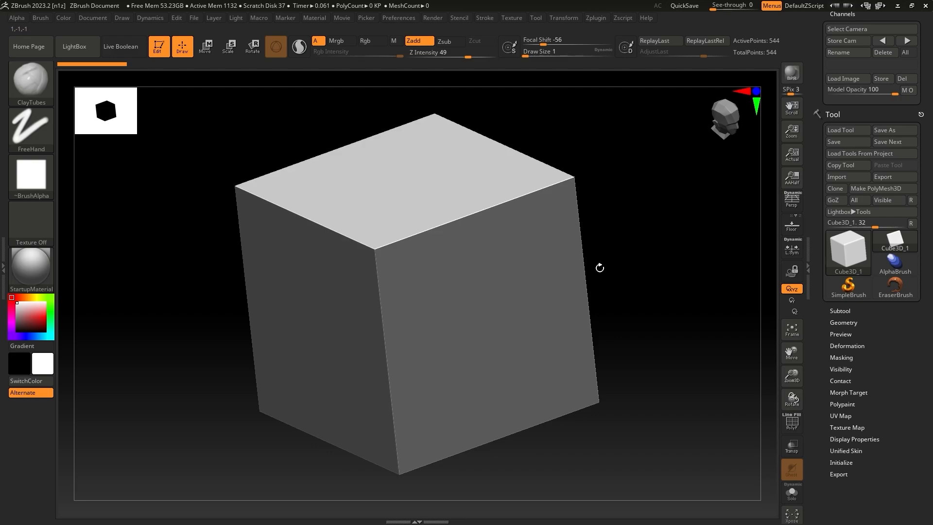
alt+drag(643, 257, 641, 266)
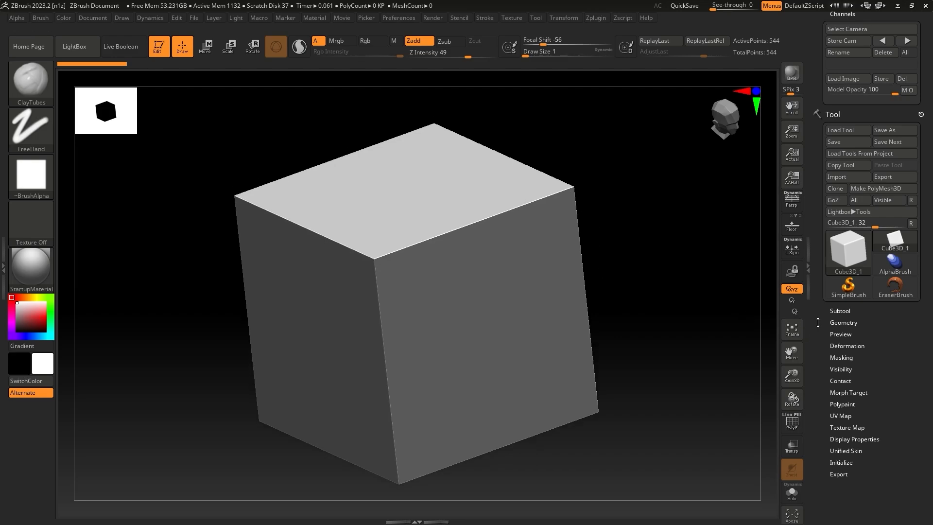
Step: Examine the Subtool and Geometry options available for the primitive cube
click(833, 322)
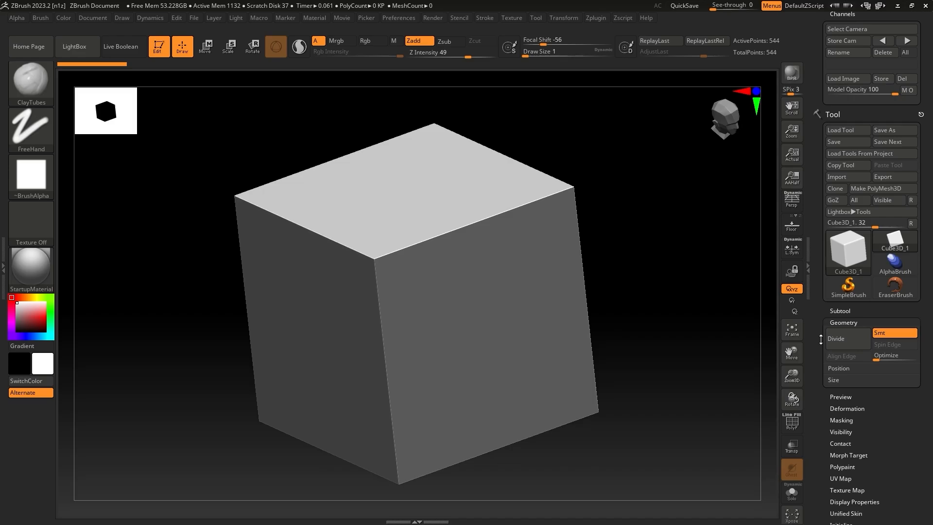
click(835, 311)
drag(822, 154, 820, 189)
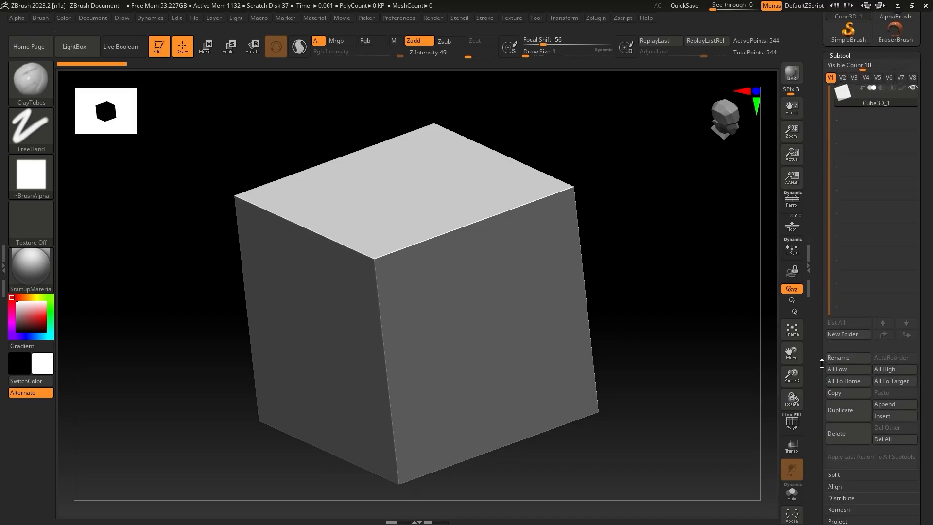
mouse_move(820, 364)
mouse_down()
mouse_move(815, 284)
mouse_move(824, 356)
mouse_up()
click(840, 323)
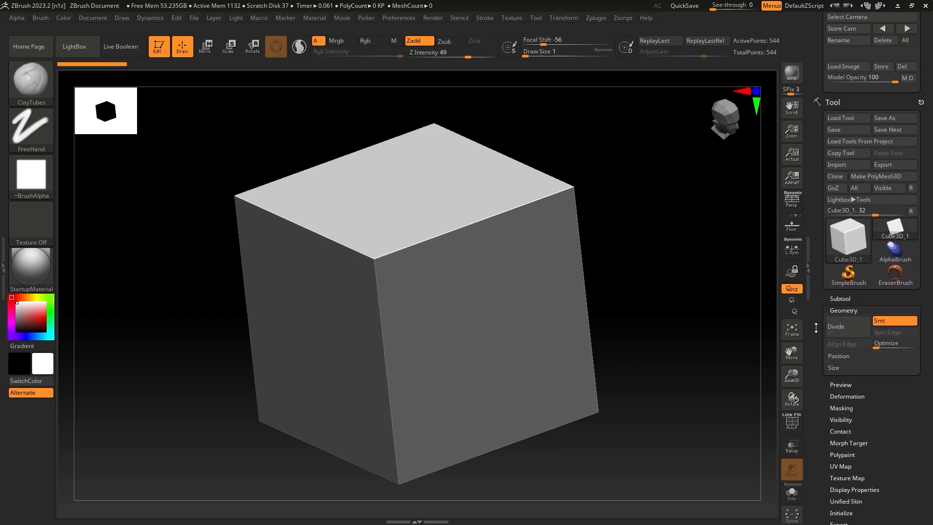
scroll(816, 328, up, 3)
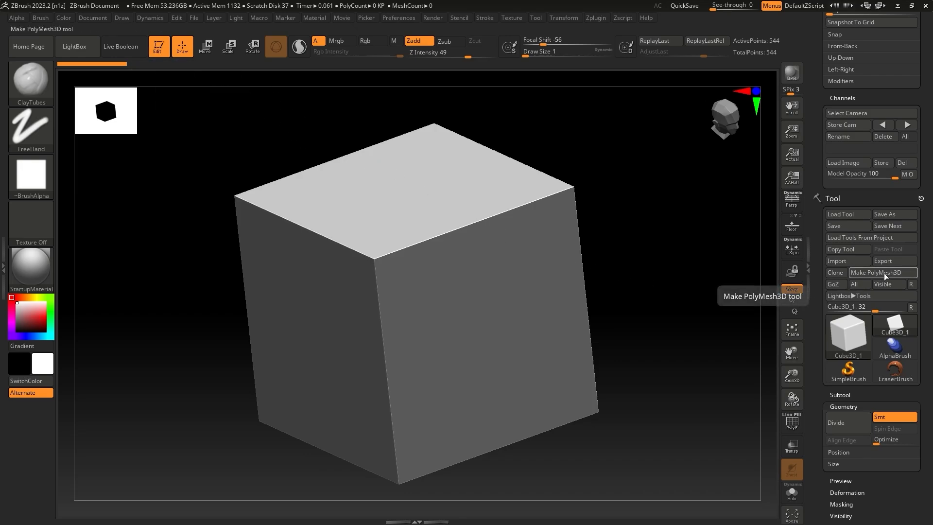
scroll(816, 347, down, 1)
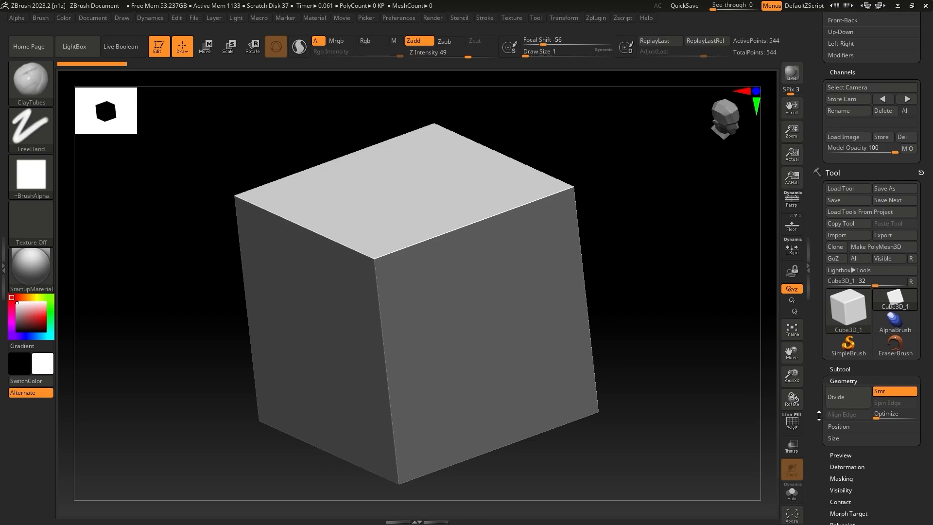
Step: Convert the primitive cube to a PolyMesh3D and look through its expanded Geometry options
click(876, 247)
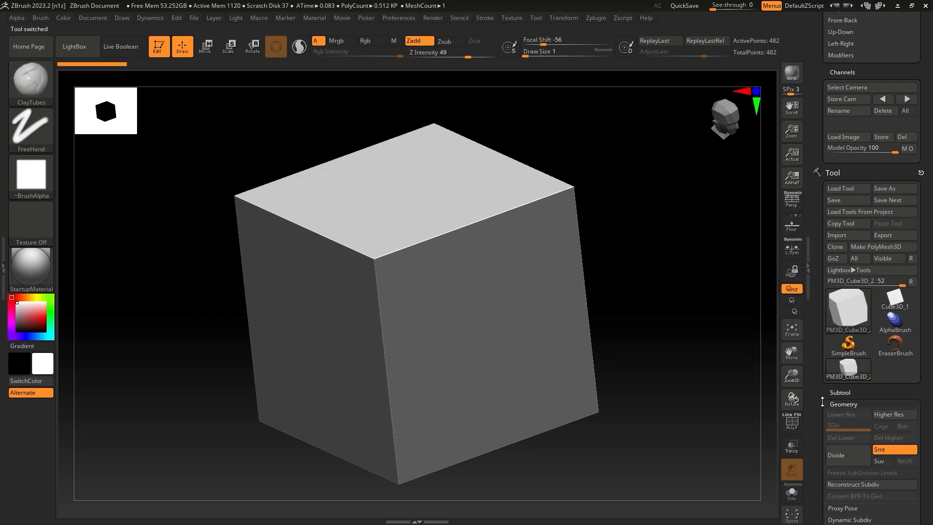
scroll(816, 365, down, 2)
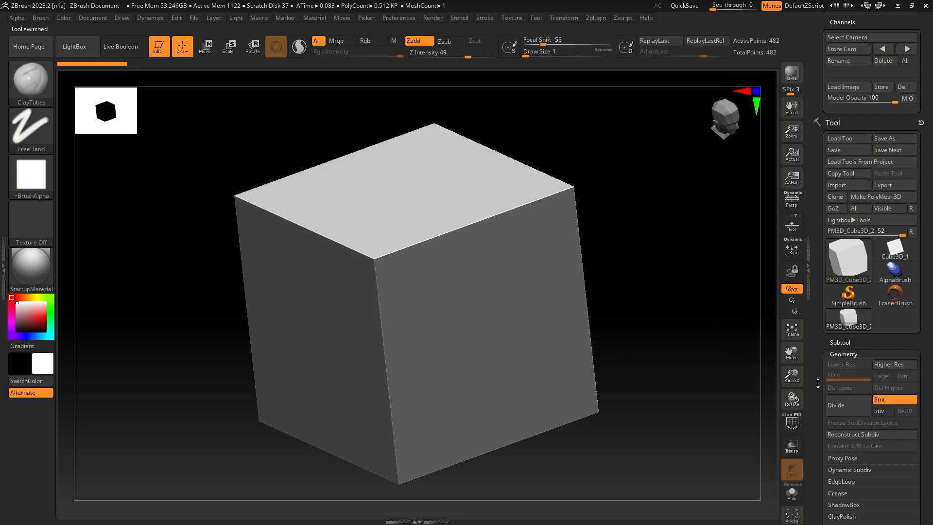
scroll(817, 388, down, 3)
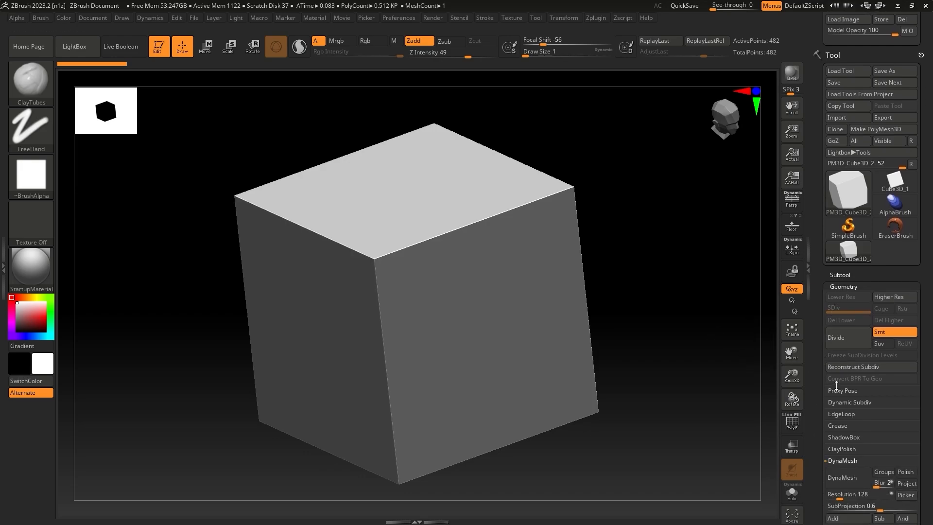
Step: Switch to the Cylinder3D primitive and convert it to a PolyMesh3D
click(894, 181)
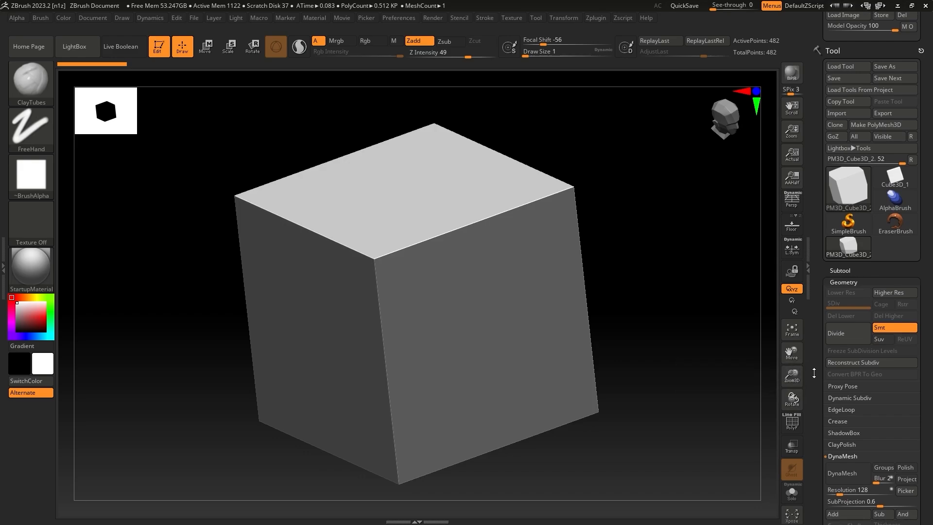
click(894, 181)
click(560, 231)
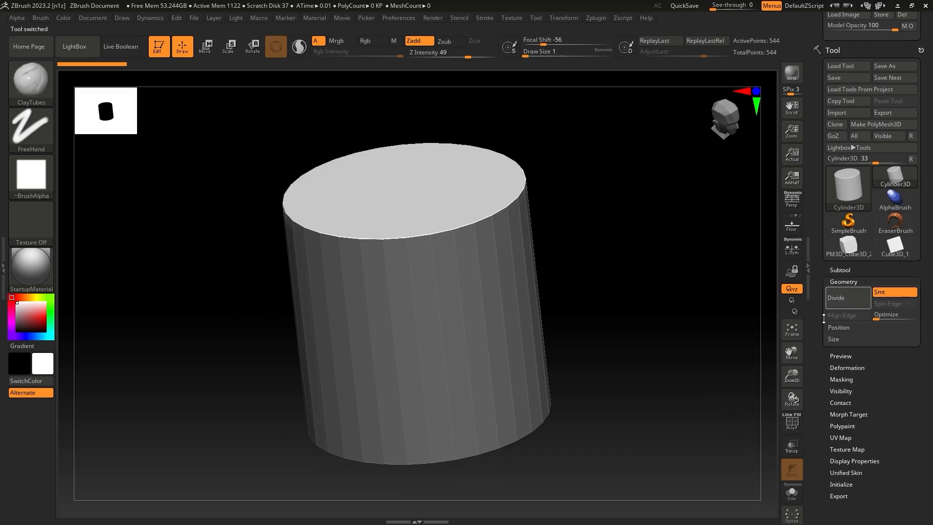
click(867, 125)
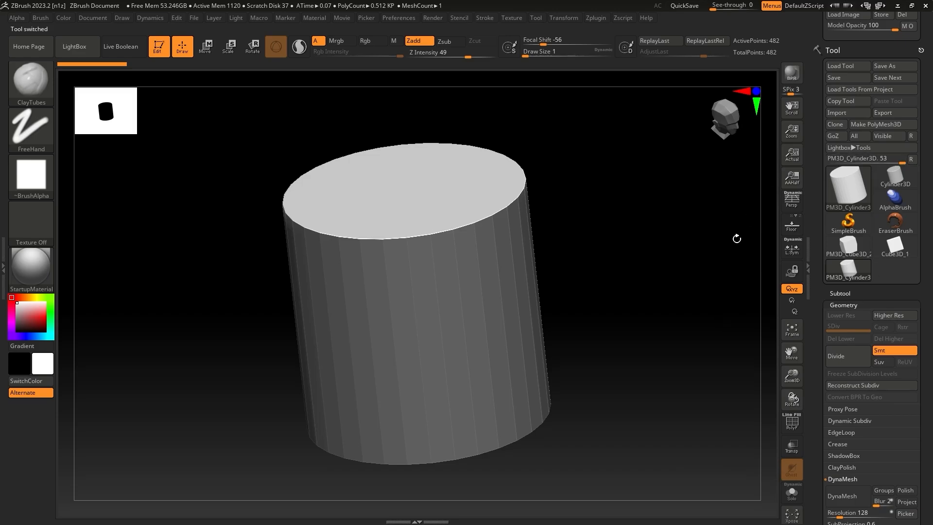
Step: Compare the primitive cube with the polymesh cube and polymesh cylinder, ending on the polymesh cube
click(896, 250)
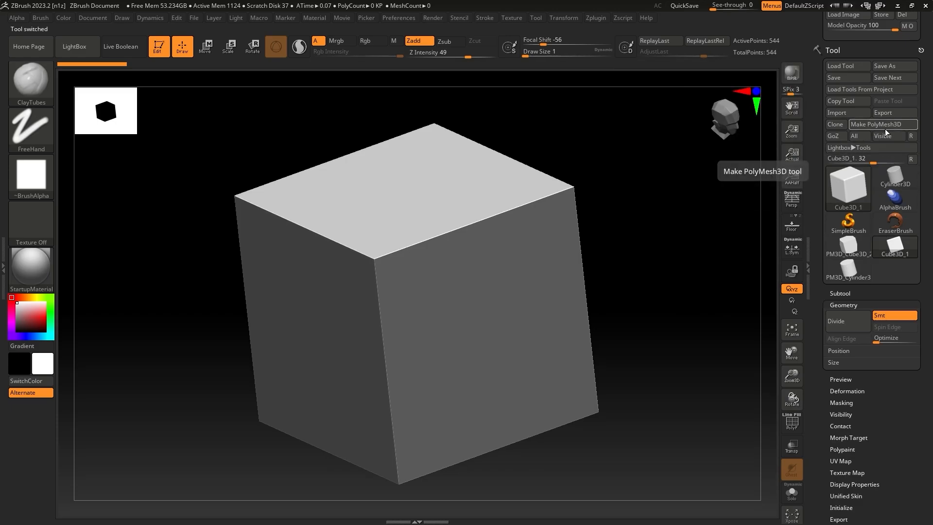
click(849, 248)
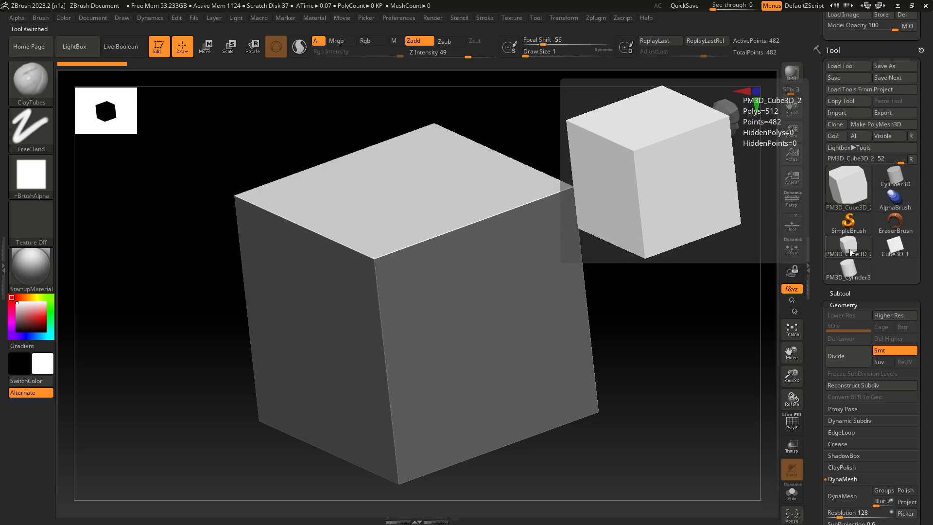
click(843, 270)
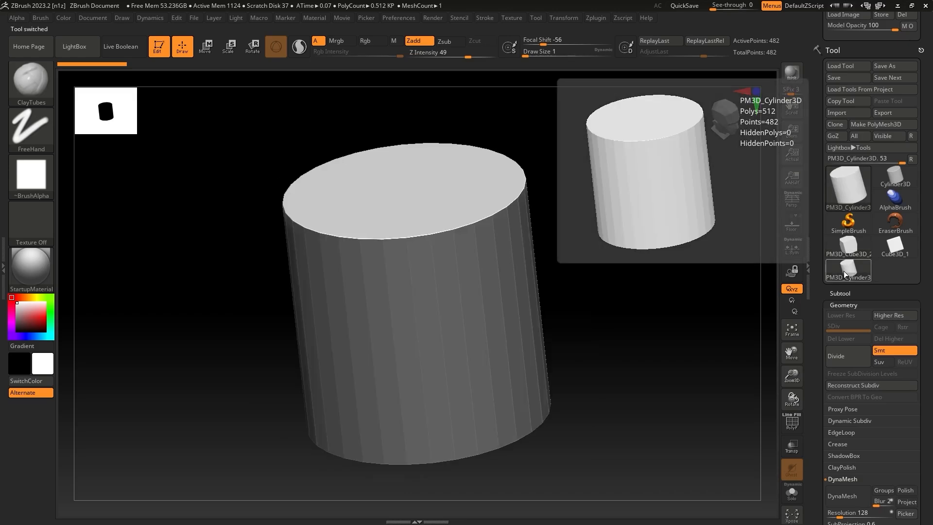
click(849, 245)
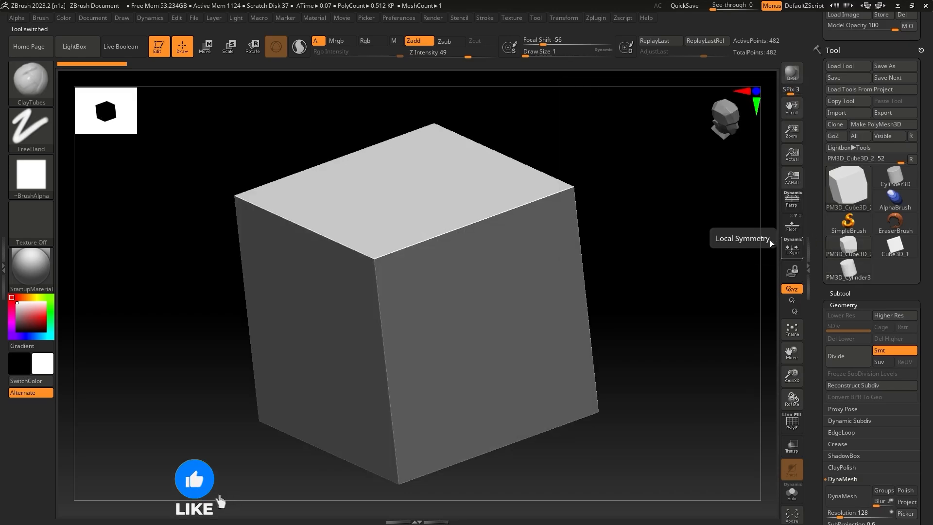
Step: Reset the tool list to keep only the polymesh cube among the meshes
click(911, 159)
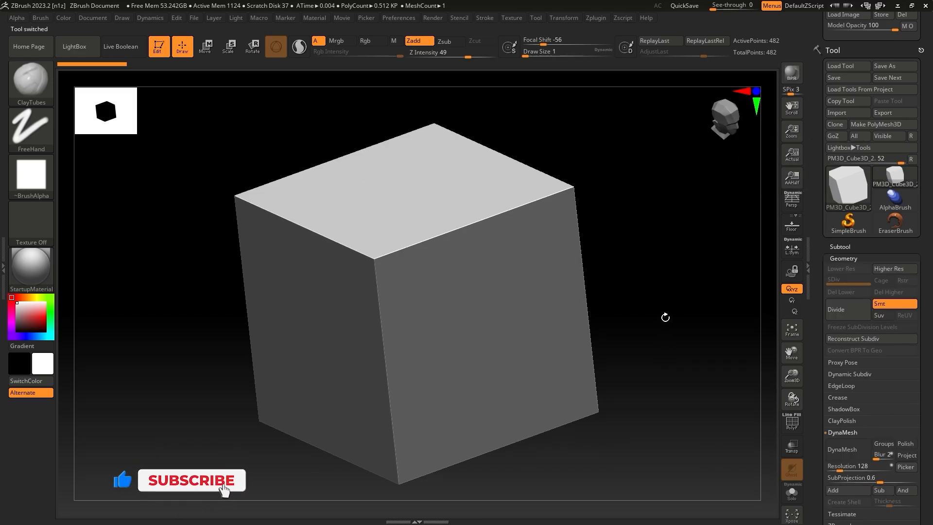
drag(664, 360, 675, 317)
right_drag(675, 317, 648, 345)
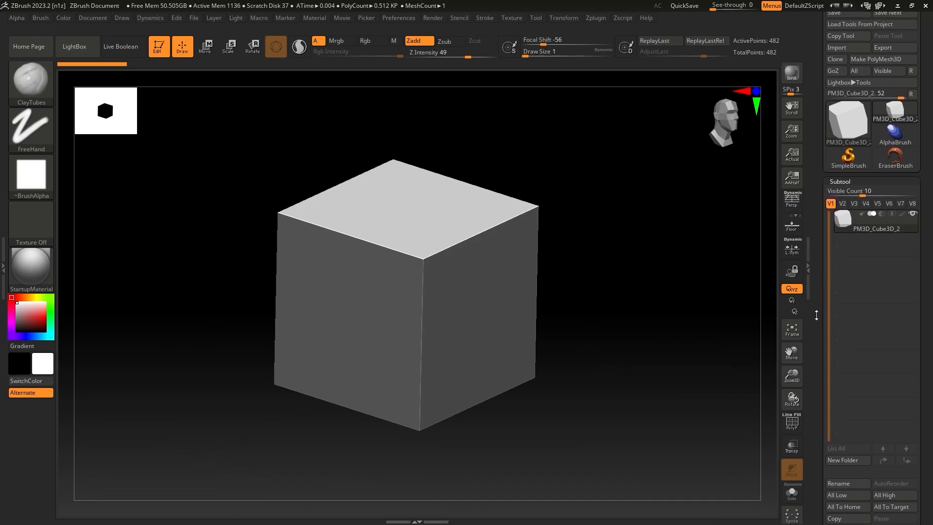
Step: Look through the Subtool list and options of the polymesh cube
scroll(818, 263, down, 3)
scroll(817, 253, up, 3)
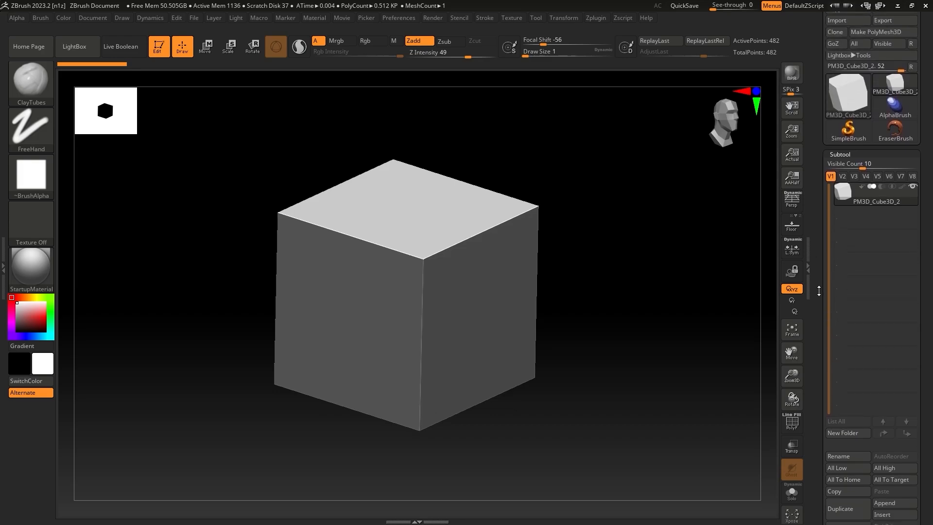
drag(818, 306, 816, 314)
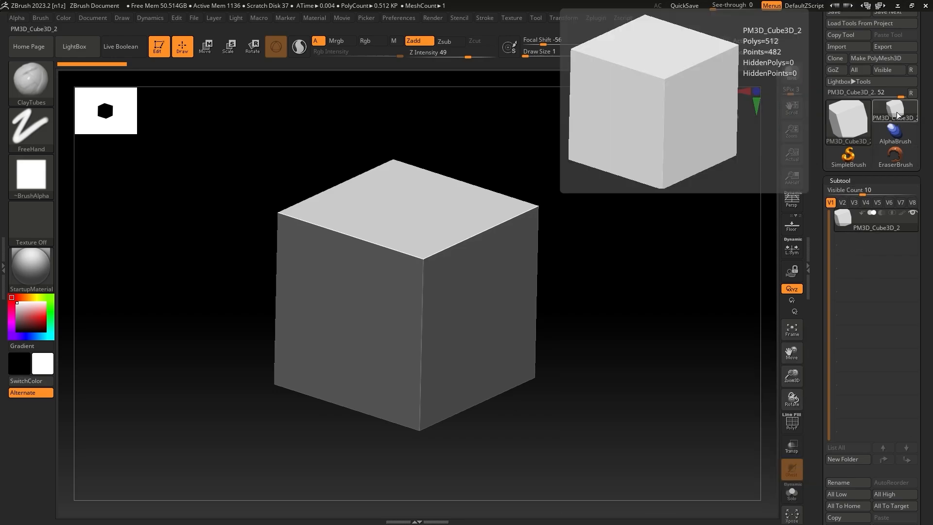
Step: Switch to the Cylinder3D primitive for comparison, and return to the polymesh cube
click(896, 112)
mouse_move(560, 168)
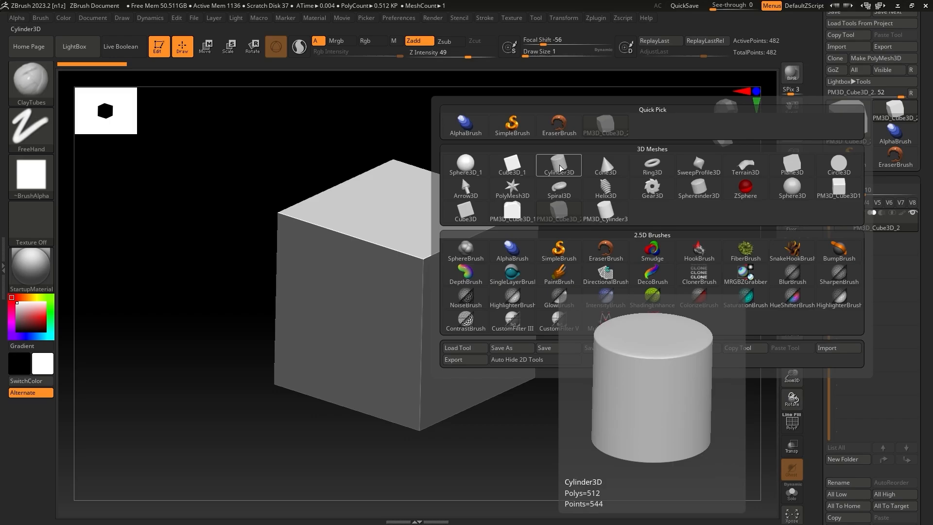
click(560, 167)
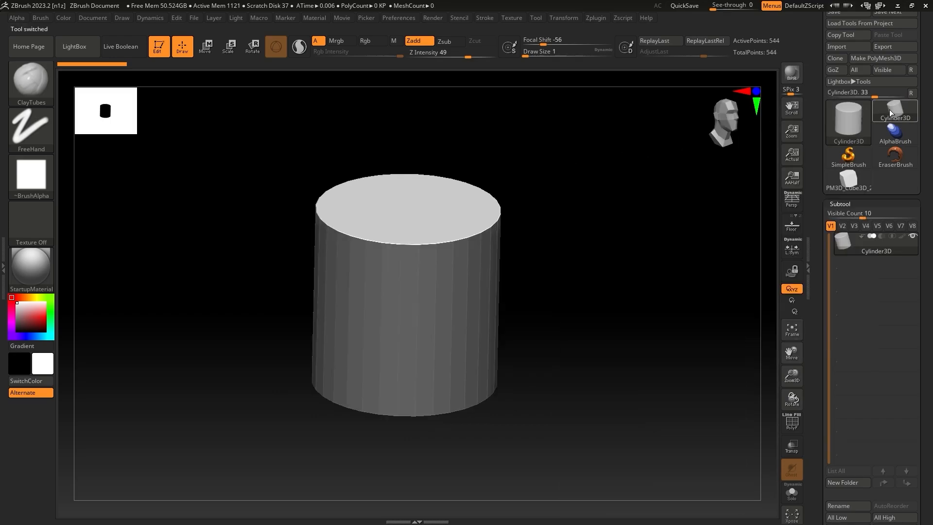
click(853, 182)
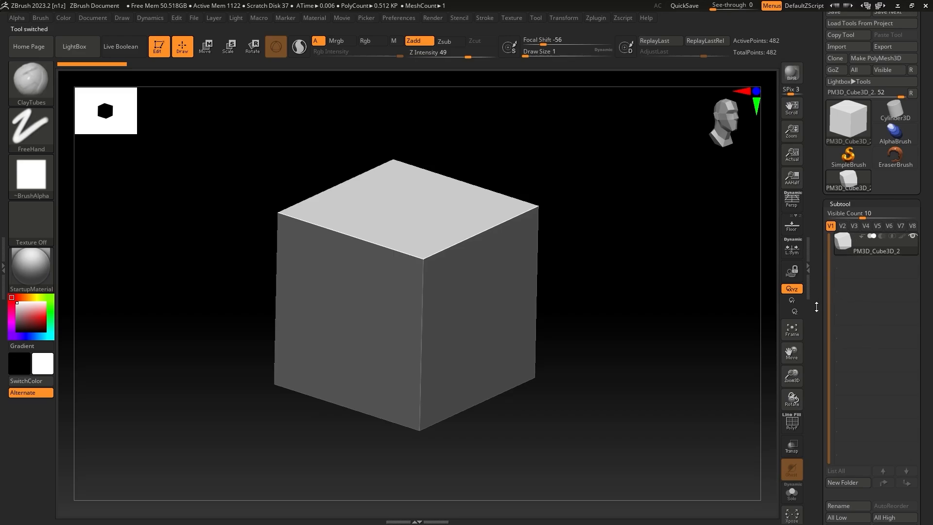
Step: Append the Sphere3D_1 primitive as a second subtool of the polymesh cube
drag(816, 307, 815, 254)
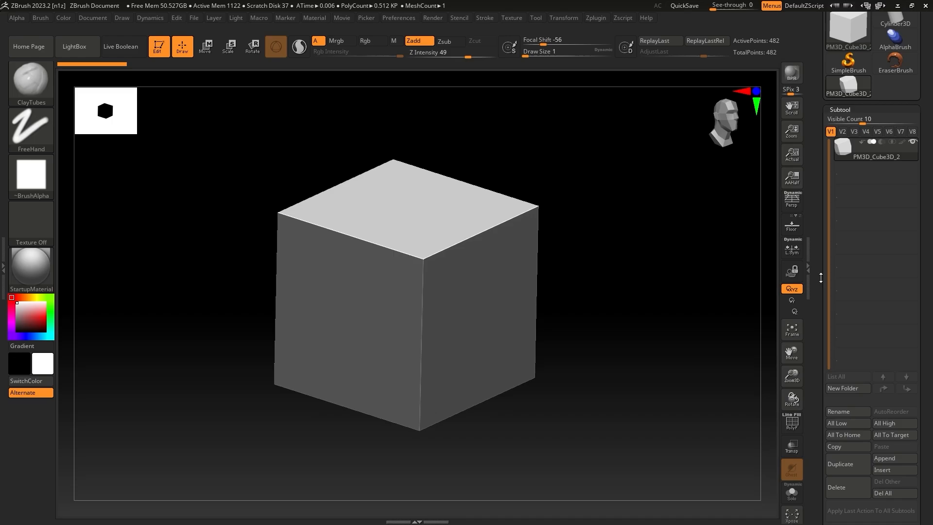
click(887, 458)
click(893, 456)
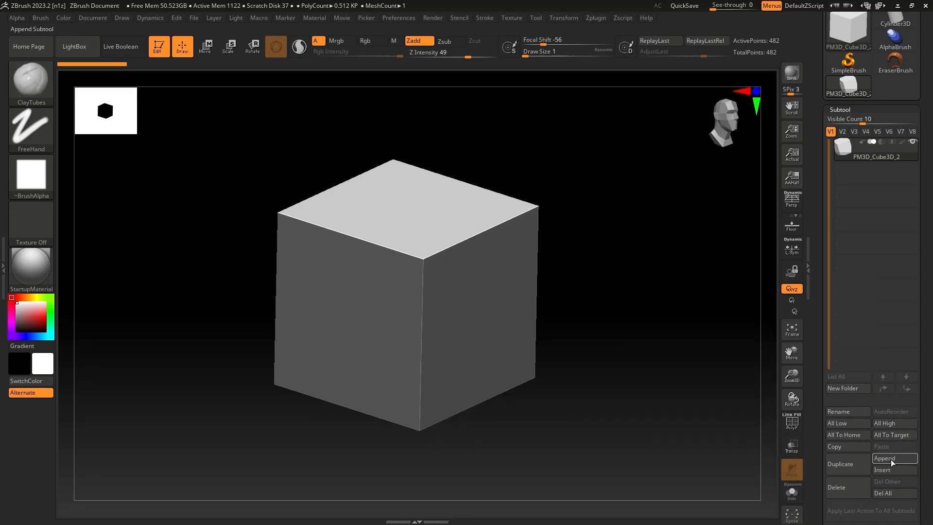
click(898, 464)
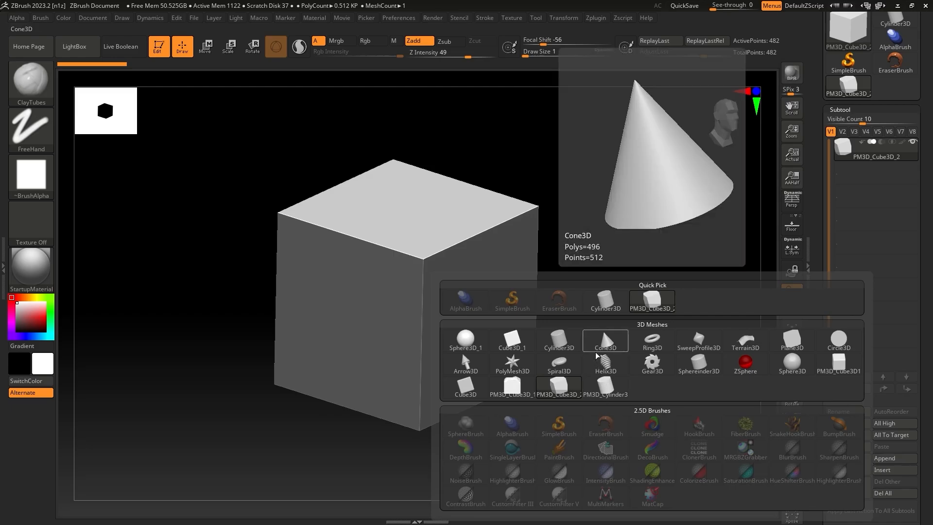
click(468, 339)
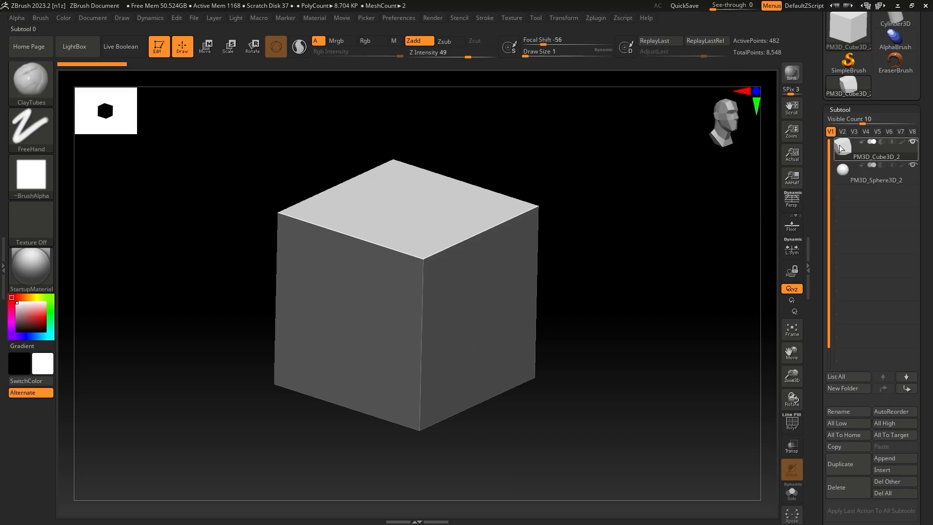
Step: Select the sphere subtool and move it out of the cube so both stand side by side
mouse_move(843, 173)
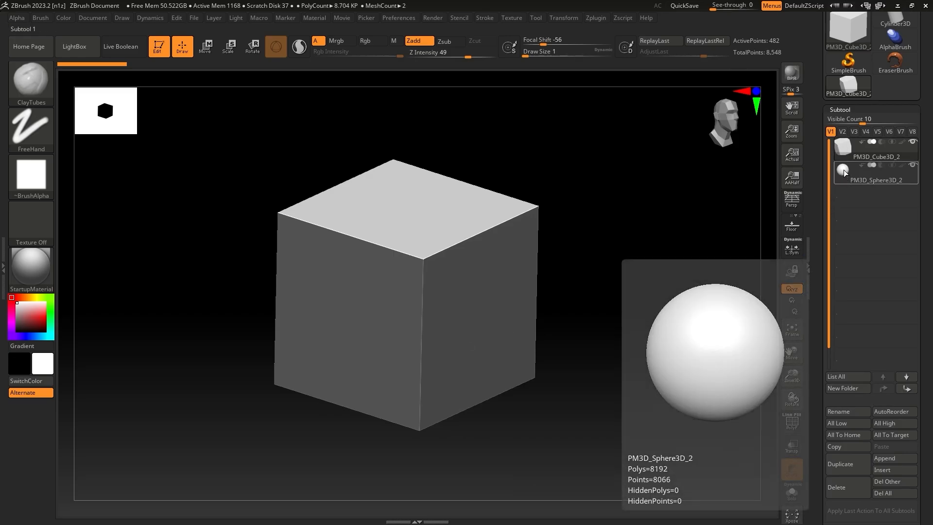
click(843, 170)
drag(658, 283, 558, 253)
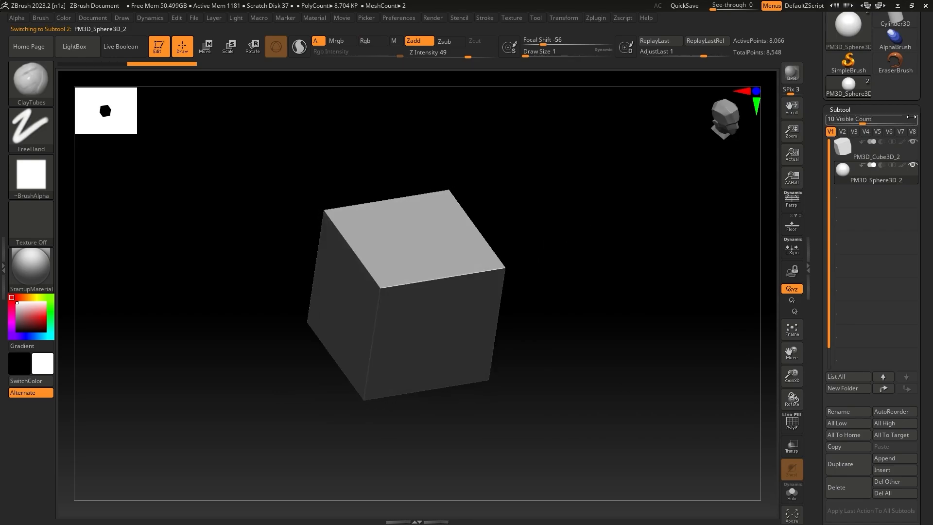
key(w)
drag(352, 302, 550, 280)
alt+drag(538, 387, 518, 343)
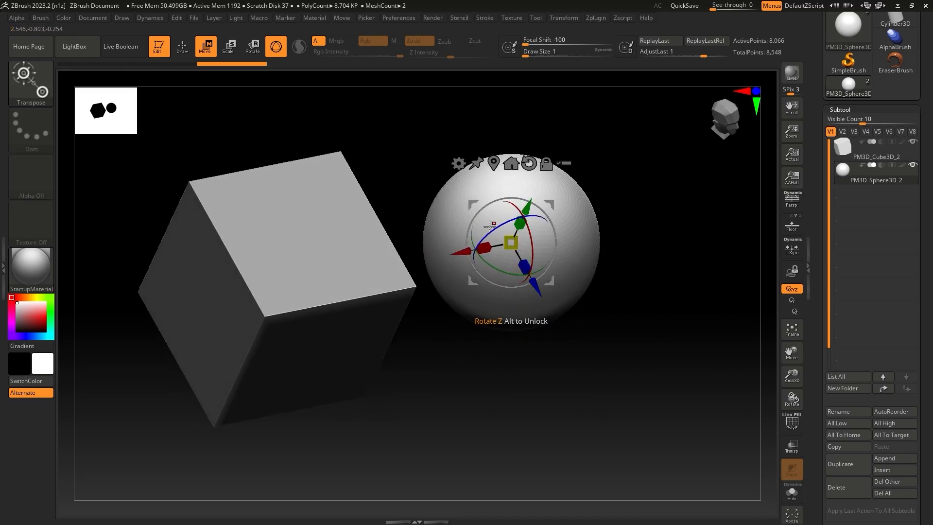
key(q)
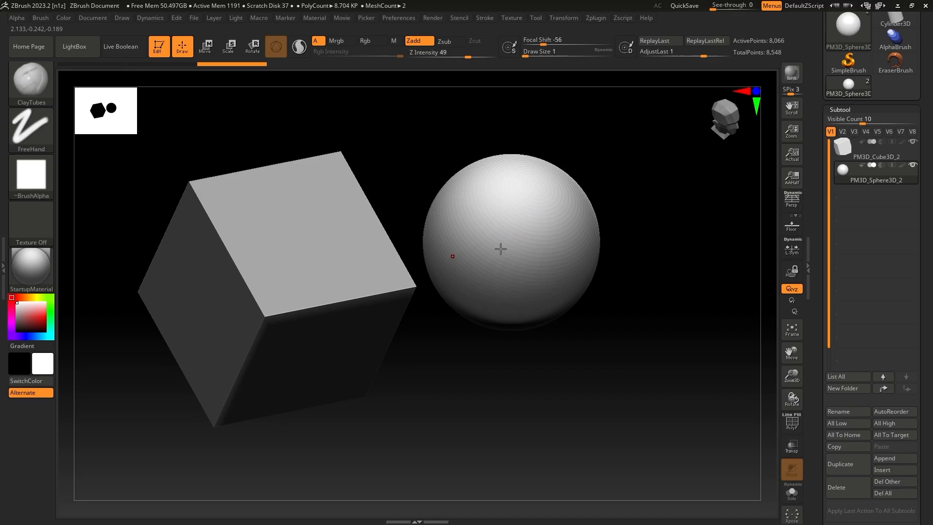
key(w)
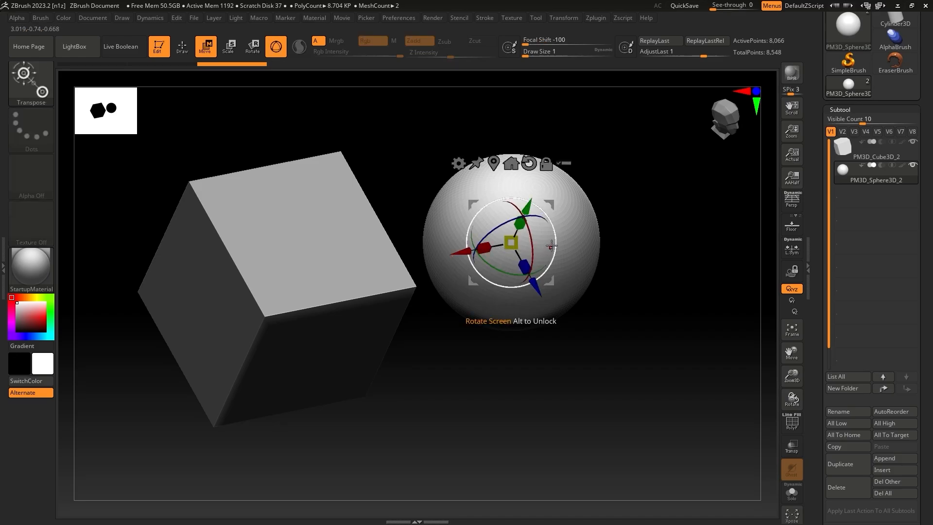
key(q)
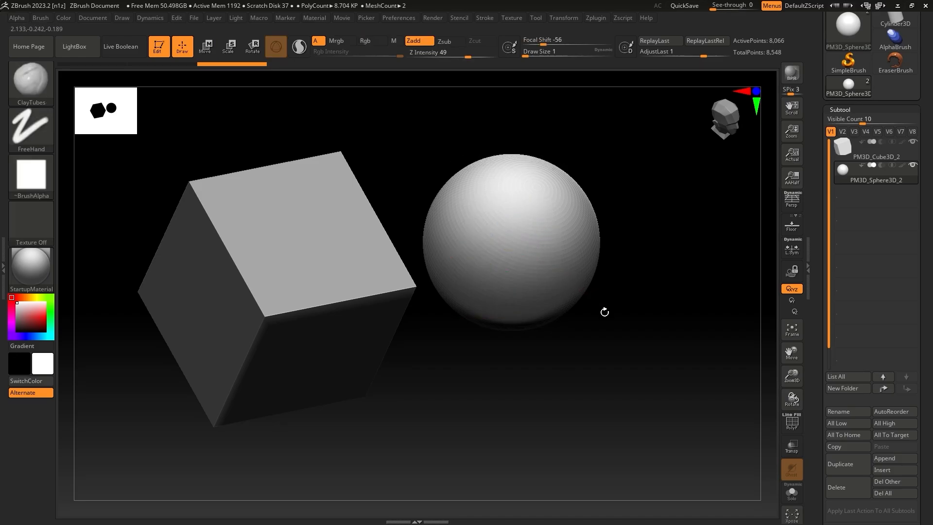
mouse_move(603, 312)
ctrl+right_down()
mouse_move(591, 323)
mouse_move(579, 311)
ctrl+right_up()
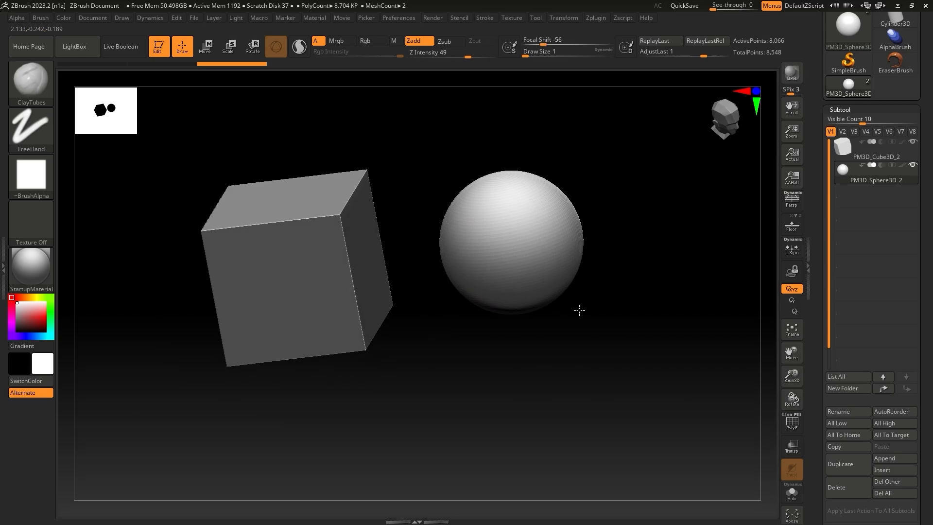
Step: Append a Helix3D primitive as a subtool and move it to the side of the cube opposite the sphere
click(884, 459)
click(614, 362)
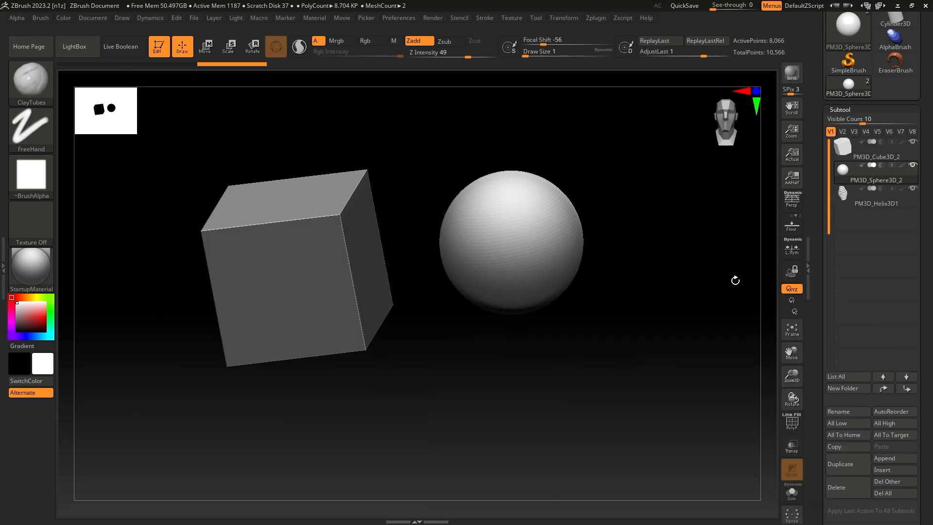
ctrl+right_drag(732, 277, 451, 374)
key(w)
mouse_move(354, 296)
mouse_down()
mouse_move(214, 306)
mouse_move(225, 306)
mouse_up()
key(q)
mouse_move(381, 437)
right_down()
mouse_move(418, 325)
mouse_move(452, 399)
right_up()
Step: Make the cube the active subtool and hide the helix and sphere subtools
alt+click(418, 324)
key(w)
mouse_move(538, 375)
right_down()
mouse_move(535, 310)
mouse_move(541, 379)
right_up()
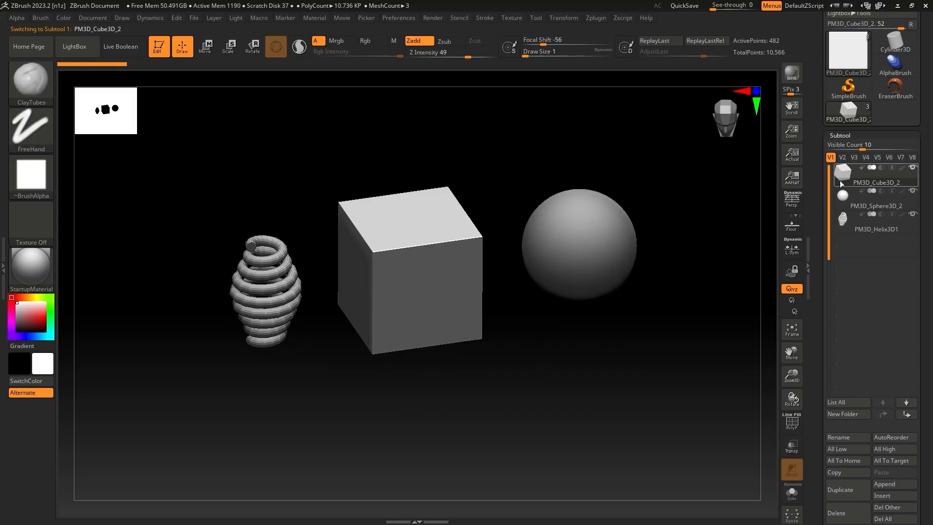
mouse_move(840, 184)
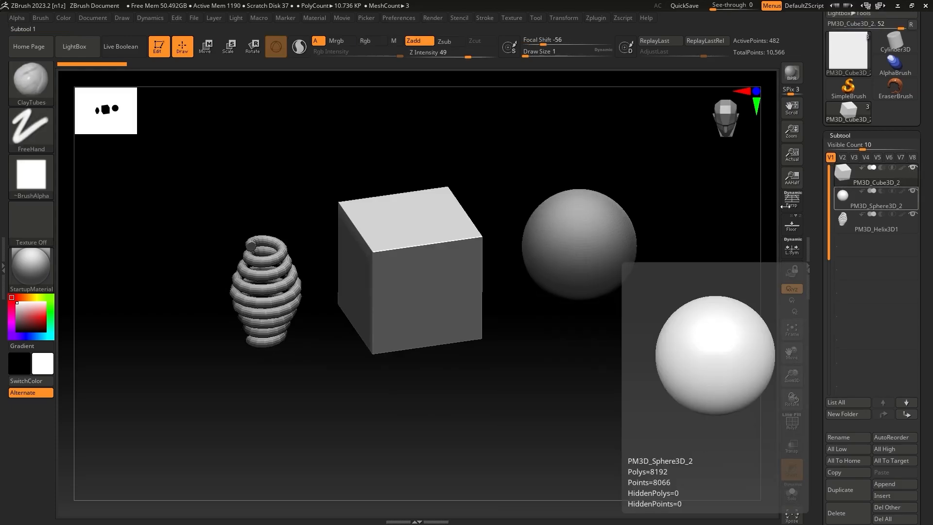
click(912, 214)
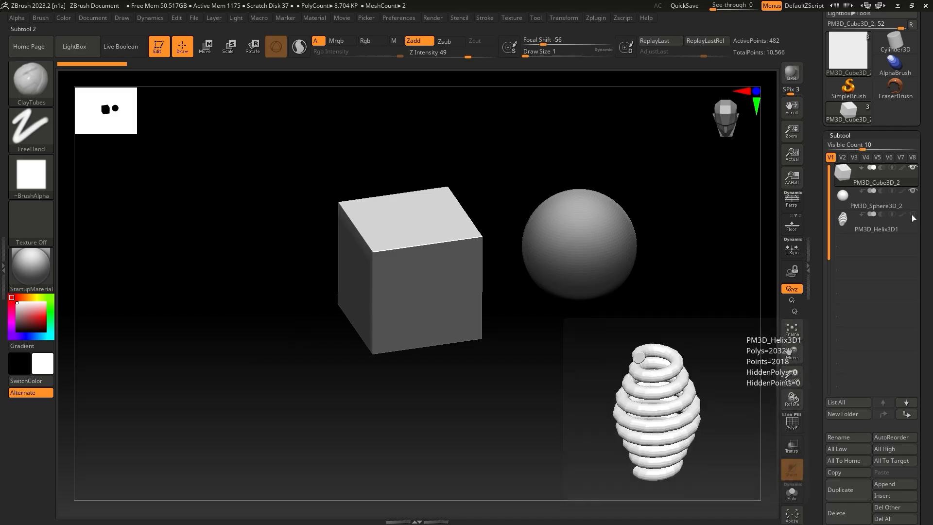
mouse_move(913, 209)
click(912, 192)
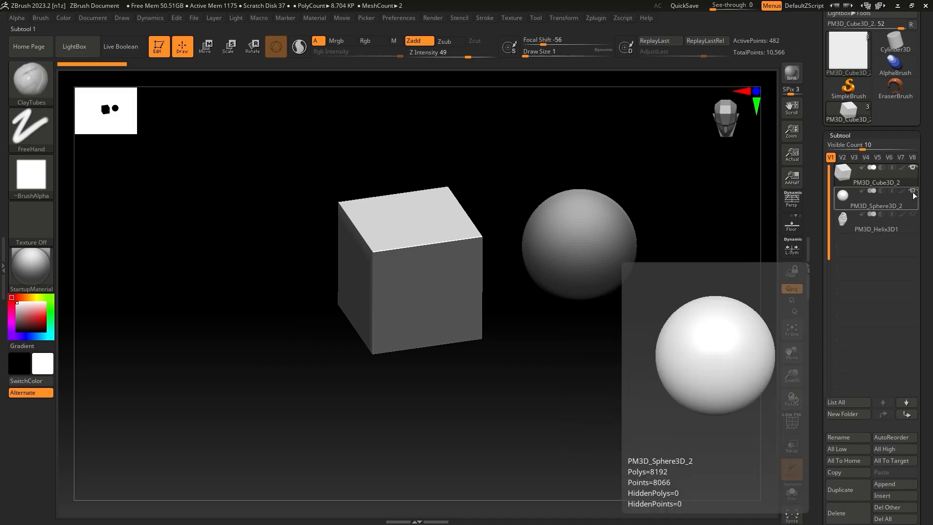
mouse_move(911, 173)
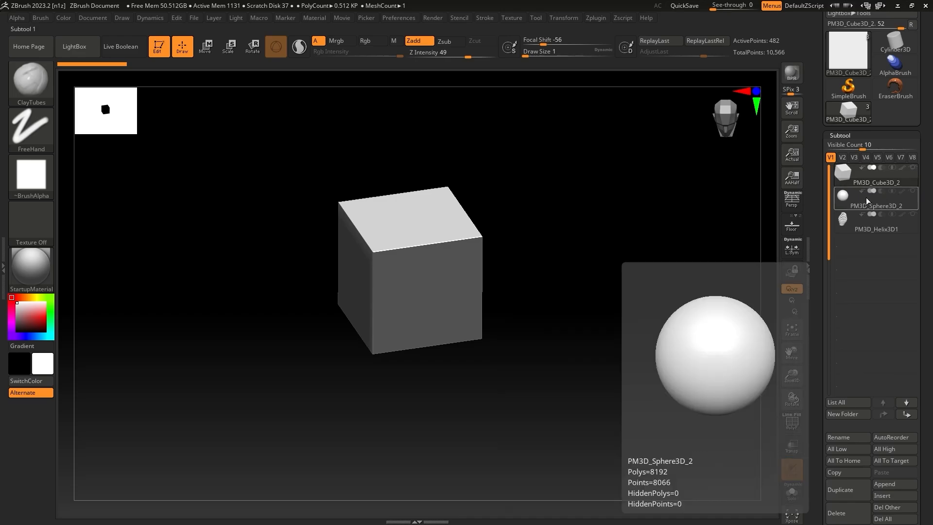
mouse_move(836, 207)
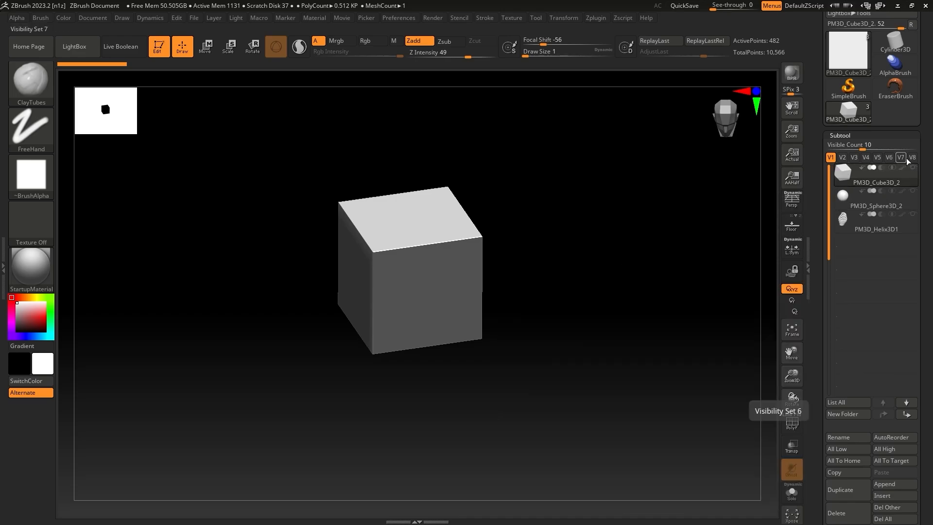
Step: Activate the sphere and helix subtools in turn, then make all subtools visible again
click(845, 197)
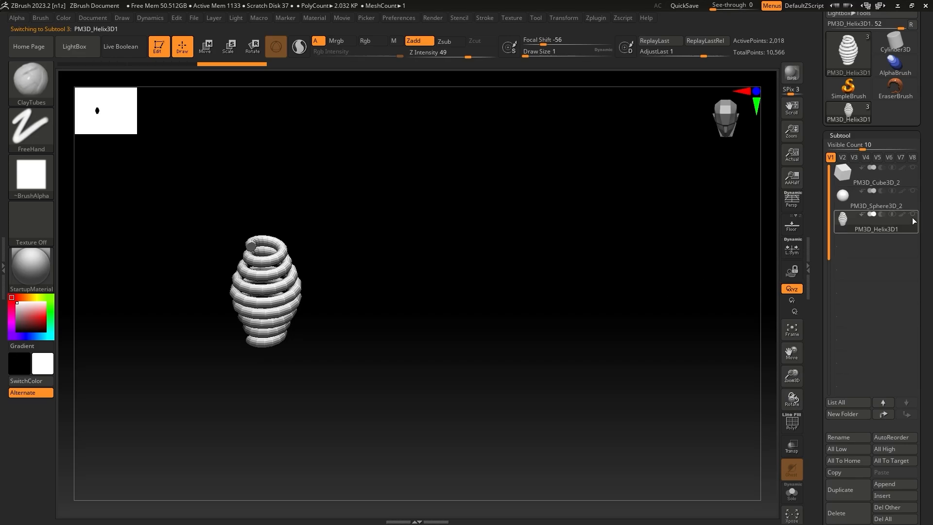
mouse_move(913, 218)
key(shift)
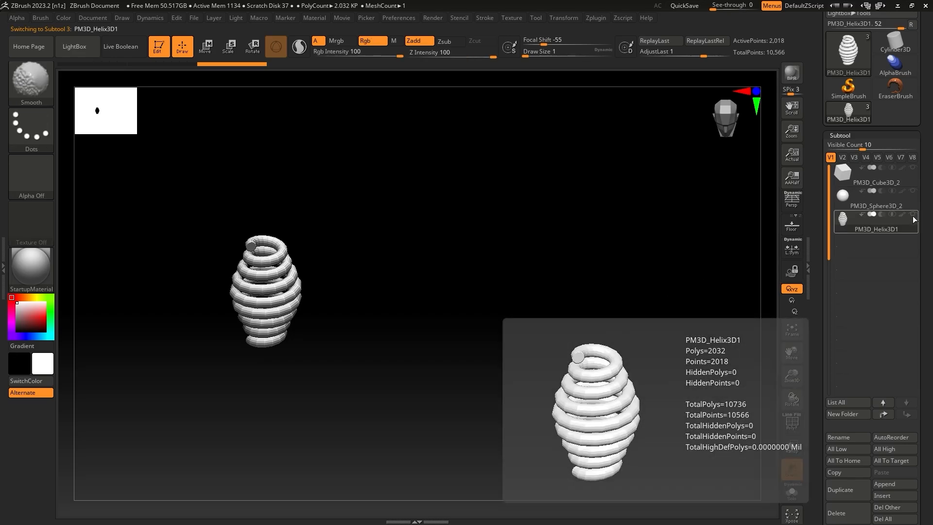
shift+click(912, 215)
shift+click(913, 216)
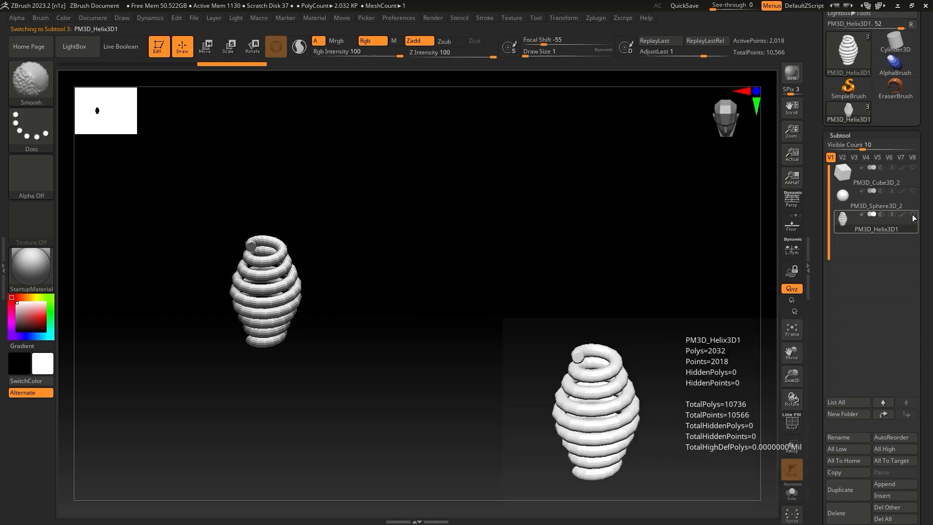
shift+click(912, 216)
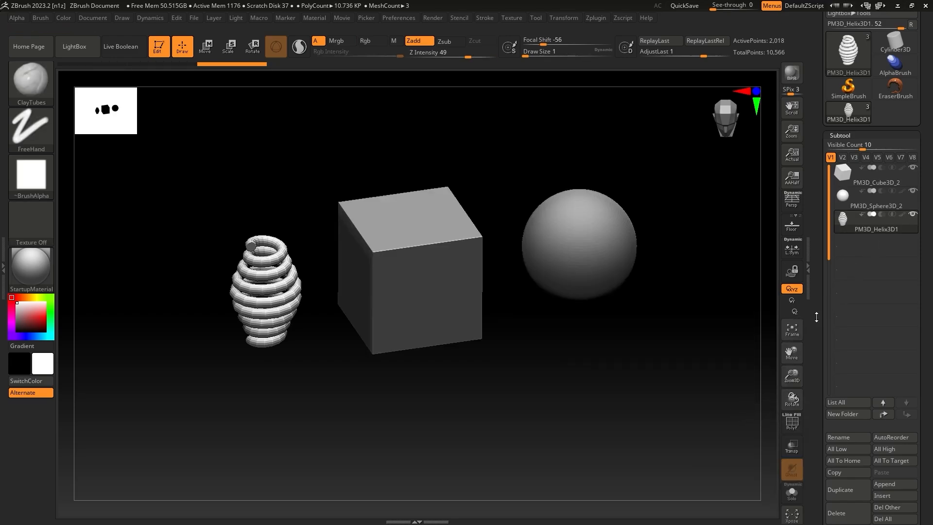
Step: Set the Subtool list's Visible Count to 6
scroll(816, 317, down, 3)
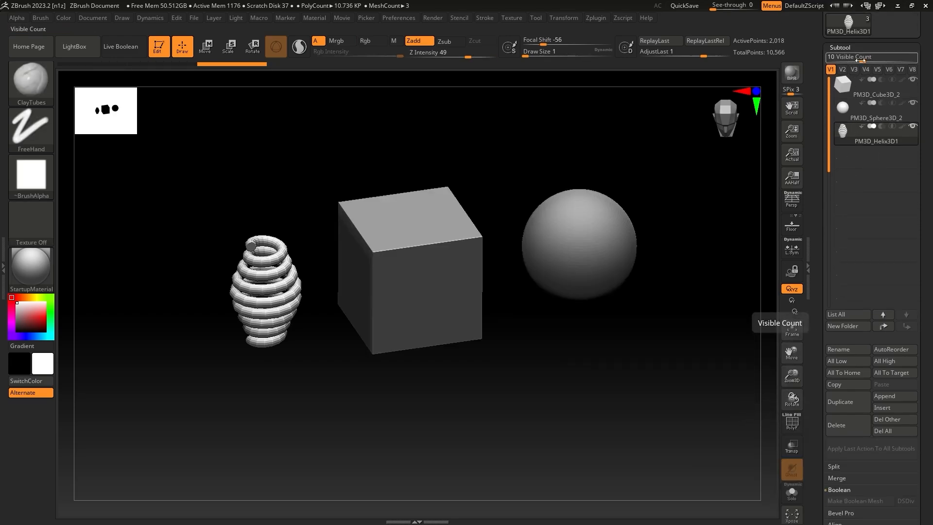
drag(861, 60, 848, 61)
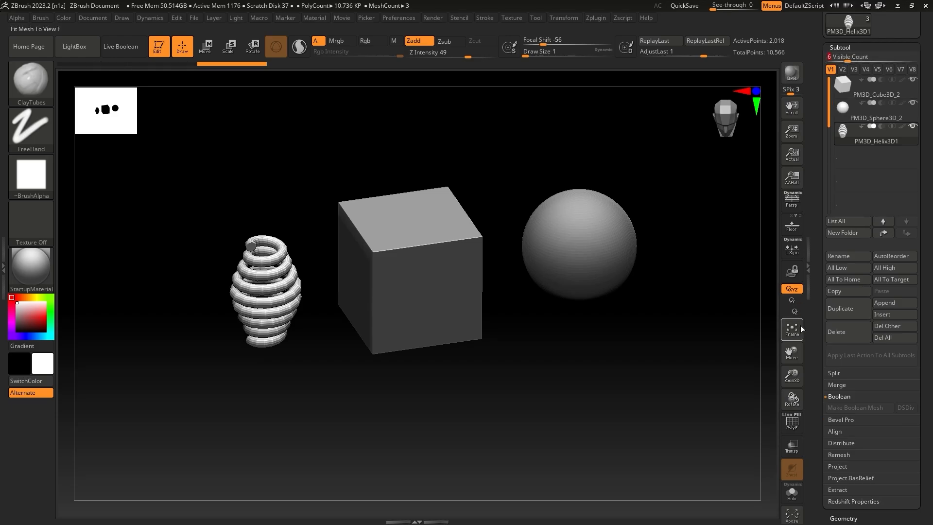
drag(818, 347, 818, 363)
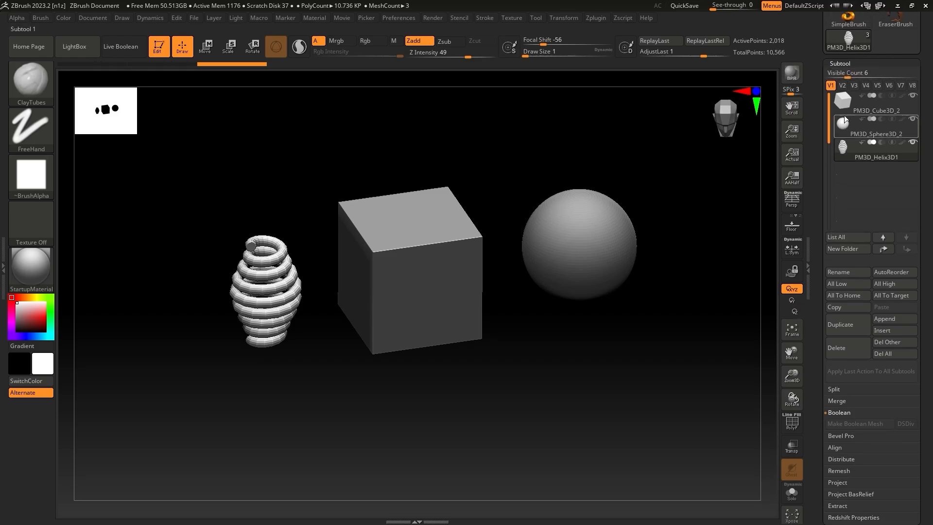
Step: Expand the subtool Merge options and select the cube subtool above the sphere
mouse_move(843, 109)
click(836, 400)
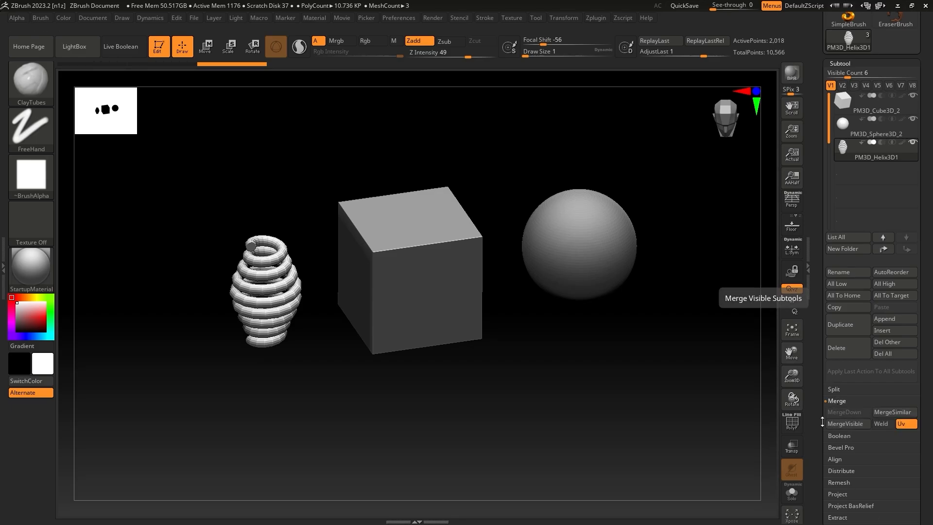
drag(820, 418, 819, 430)
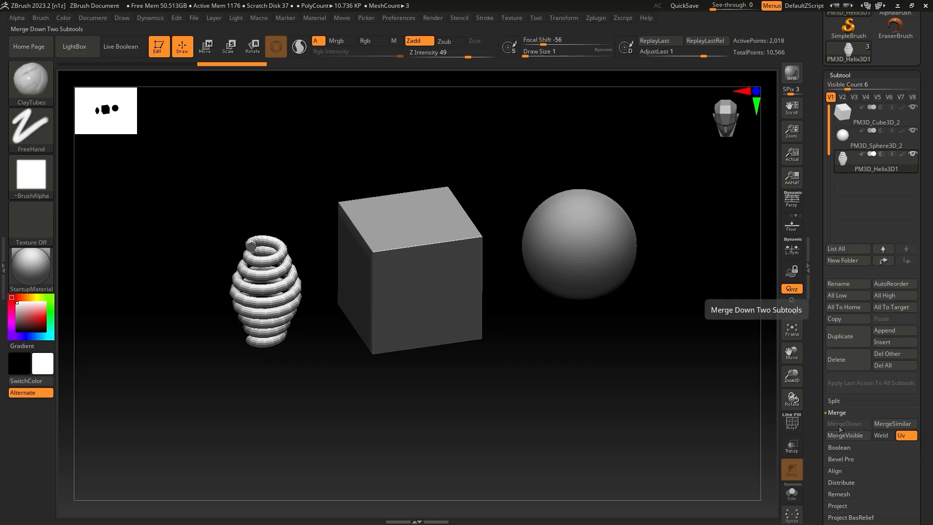
click(846, 118)
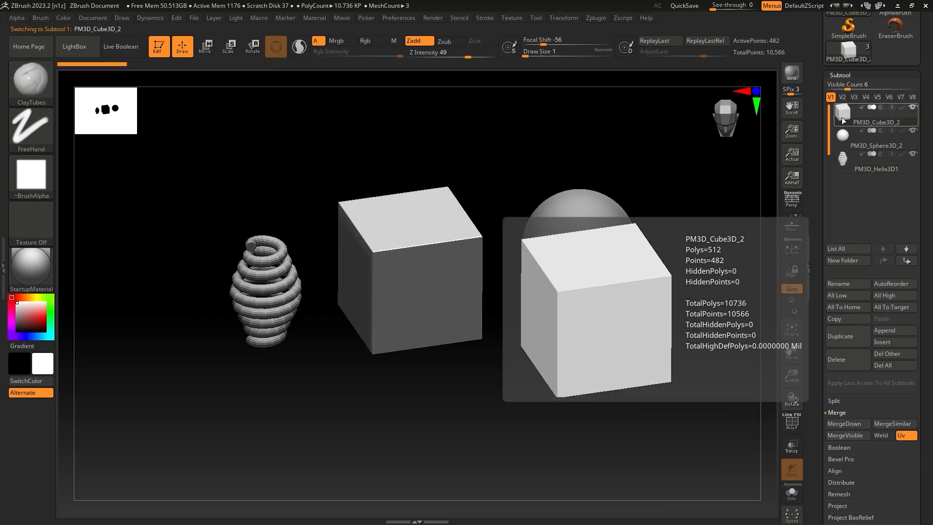
mouse_move(849, 140)
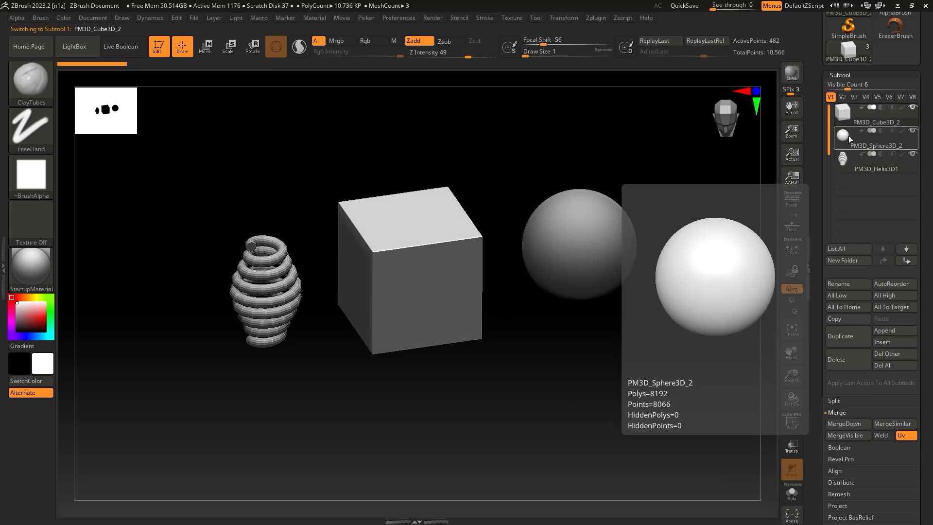
mouse_move(847, 122)
Step: Select the helix subtool and move it up one place in the list, directly below the cube
mouse_move(846, 168)
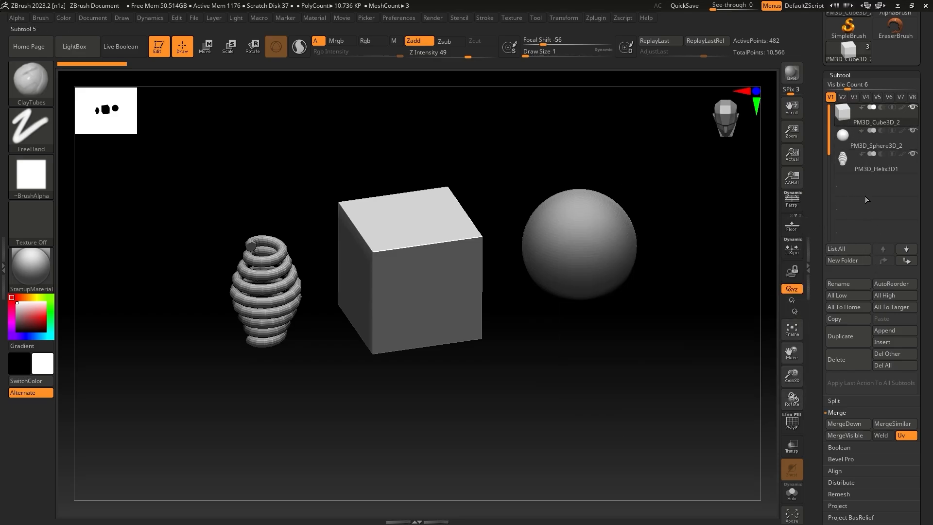
click(847, 165)
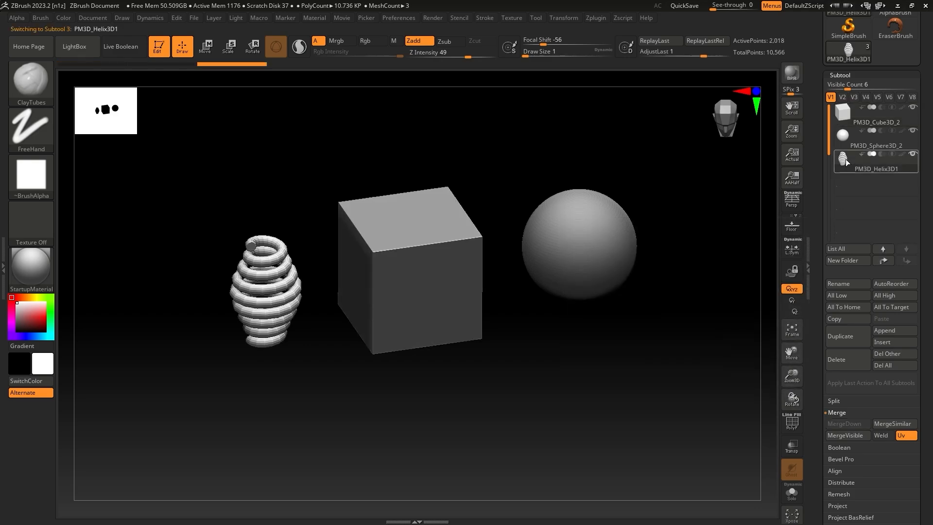
click(883, 261)
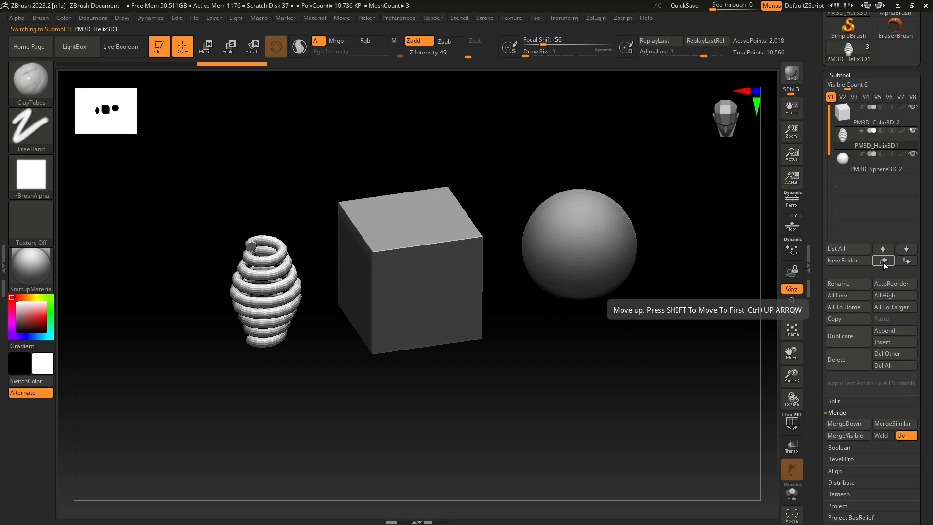
Step: Move the helix subtool back down to the end of the list, below the sphere
click(901, 261)
click(883, 261)
click(901, 261)
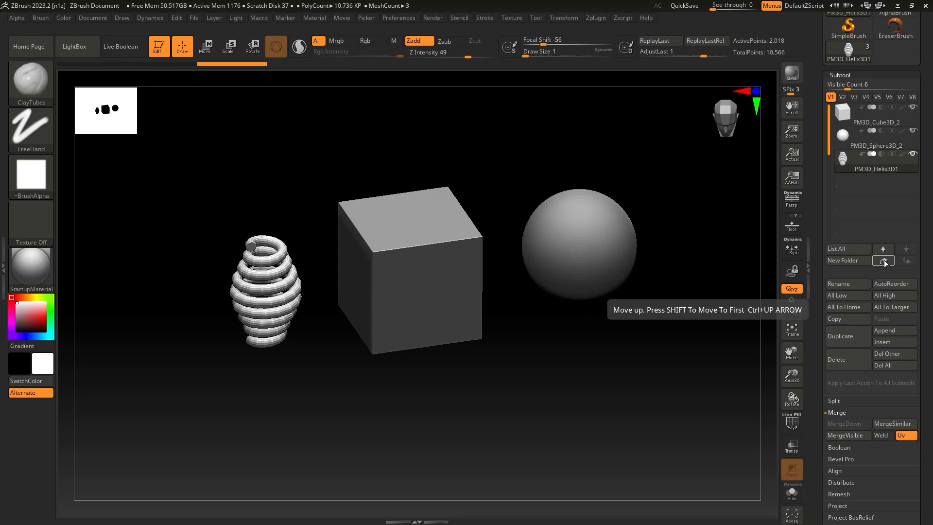
Step: Merge the cube subtool down with the sphere and helix using MergeDown, accepting the operation with Always OK
click(843, 115)
click(839, 424)
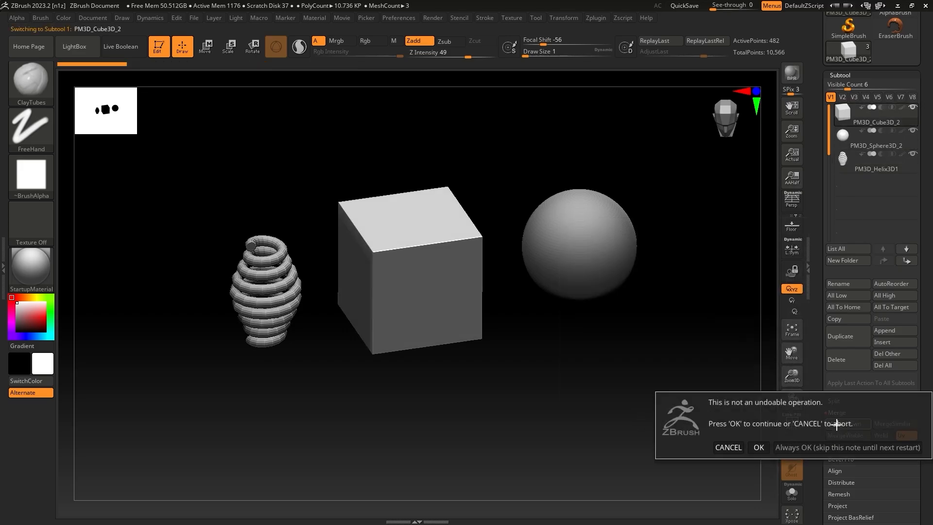
click(784, 446)
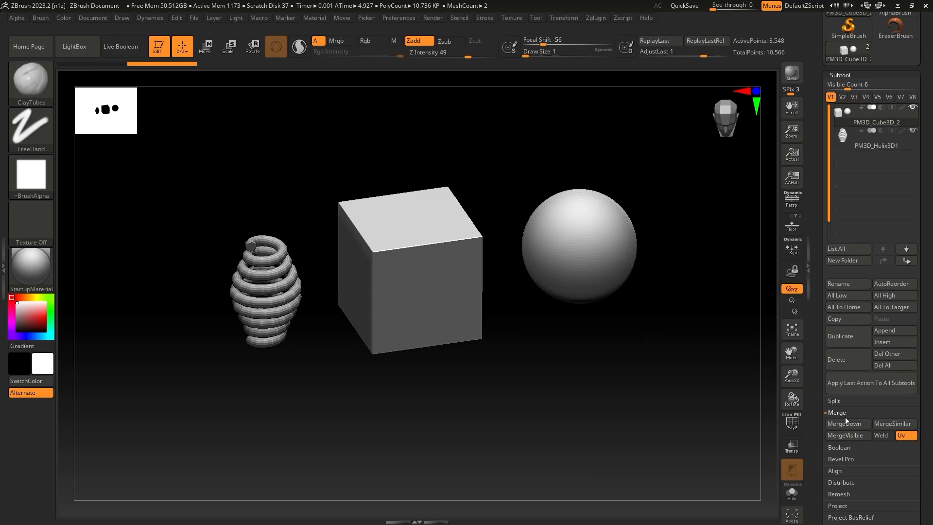
click(846, 422)
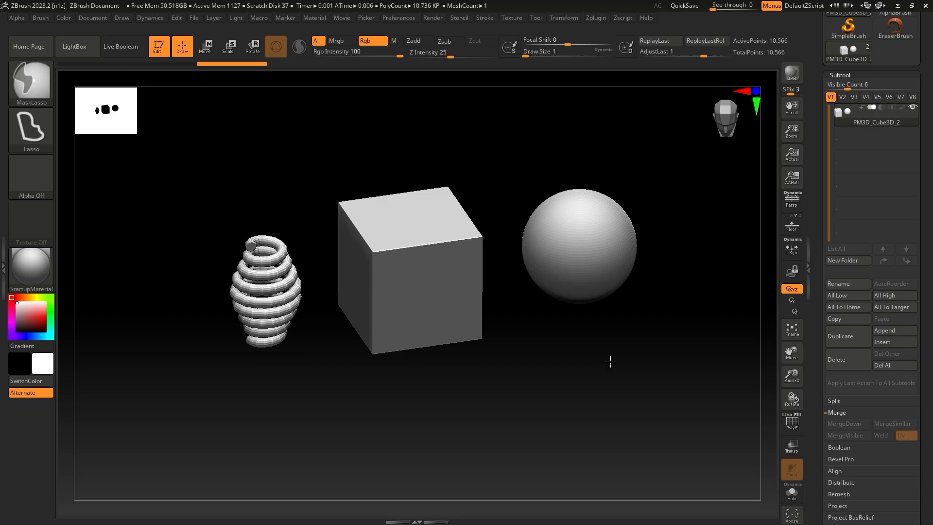
Step: Examine the merged mesh from several angles with the Move gizmo shown, and return to Draw mode
mouse_move(610, 360)
mouse_down()
mouse_move(546, 327)
mouse_move(552, 385)
mouse_up()
key(w)
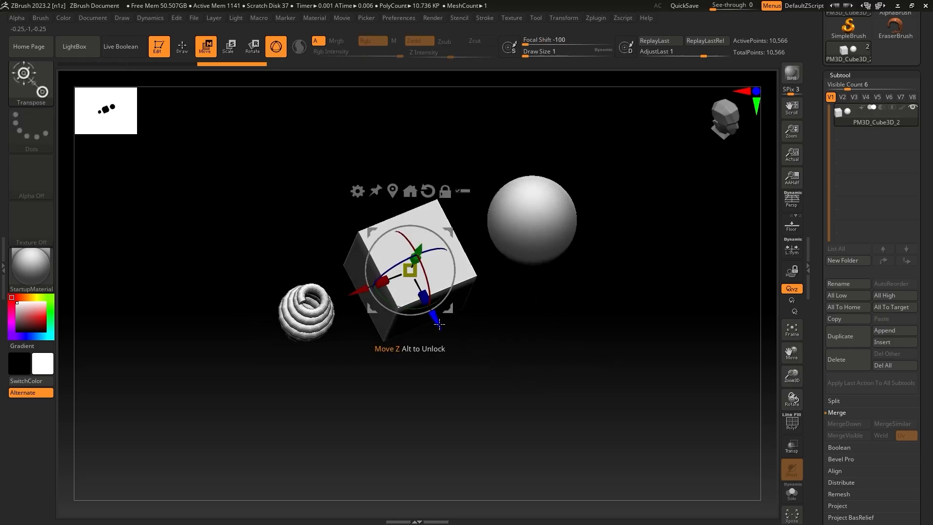
drag(431, 335, 259, 288)
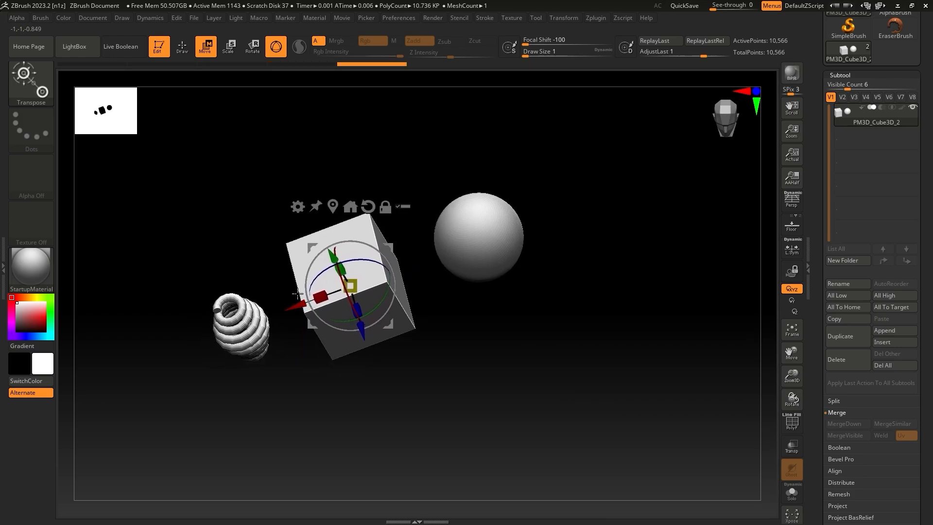
key(q)
mouse_move(441, 375)
mouse_down()
mouse_move(514, 345)
mouse_move(508, 352)
mouse_up()
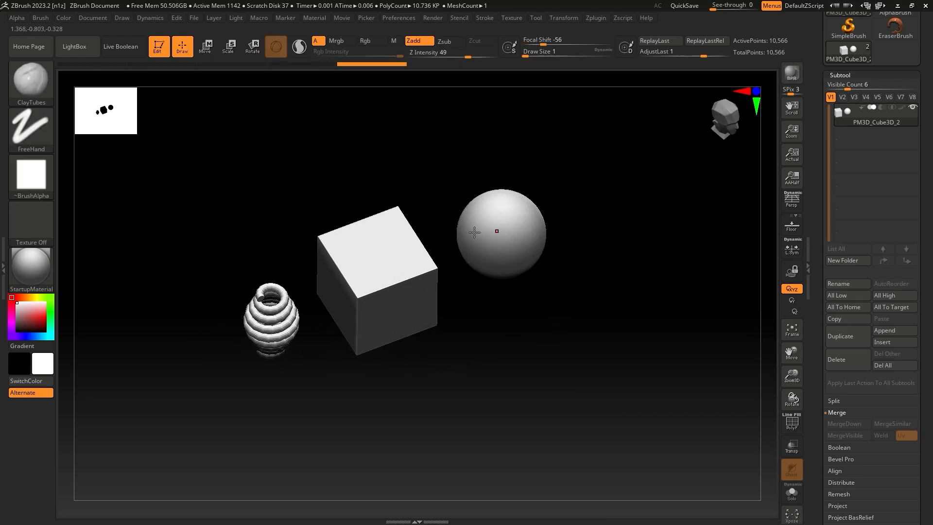
drag(456, 402, 526, 373)
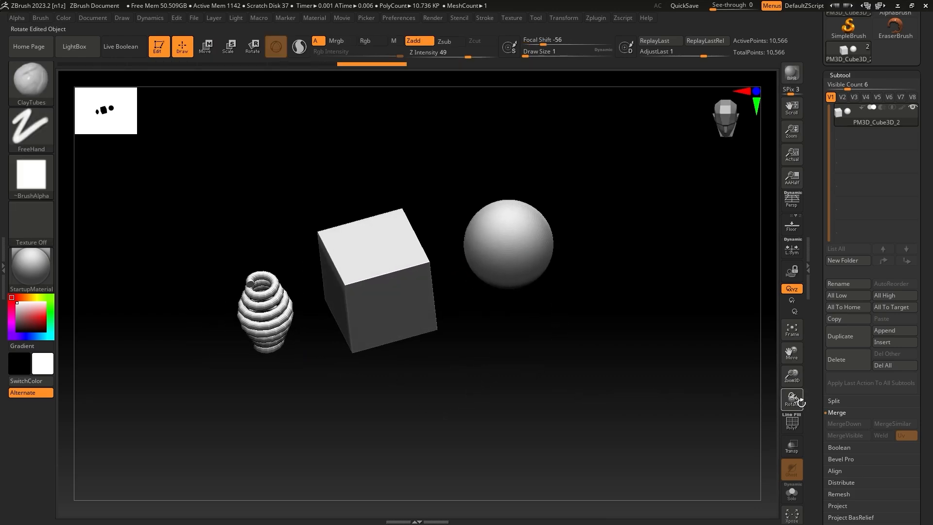
Step: Split the merged mesh back into separate subtools with Groups Split, accepting the operation with Always OK
click(834, 400)
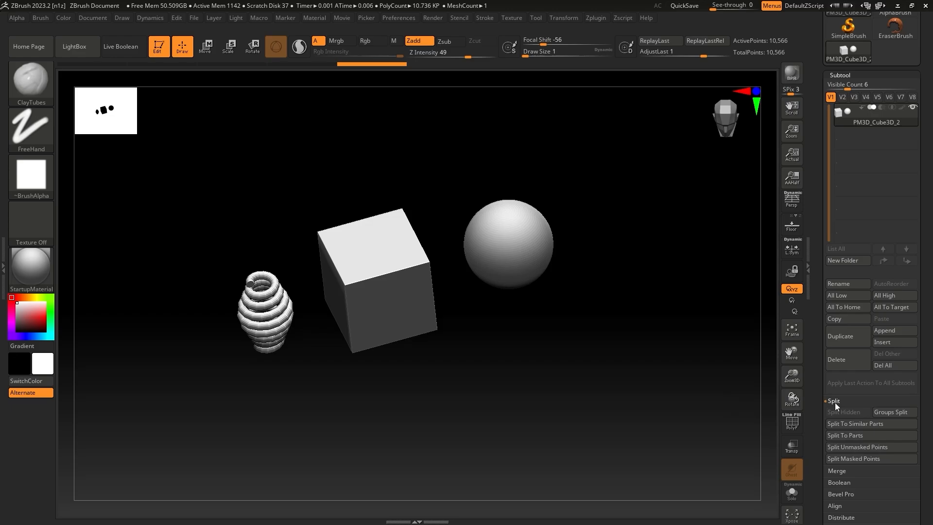
click(889, 410)
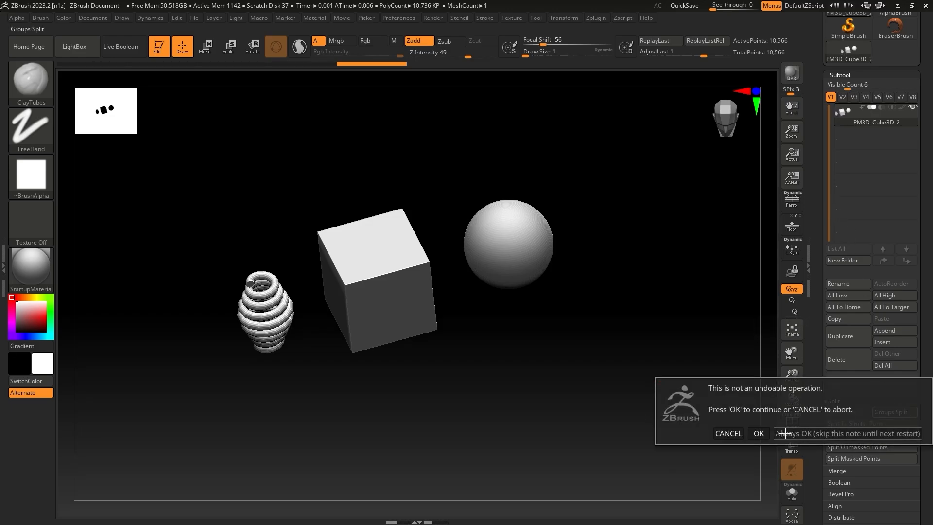
click(785, 433)
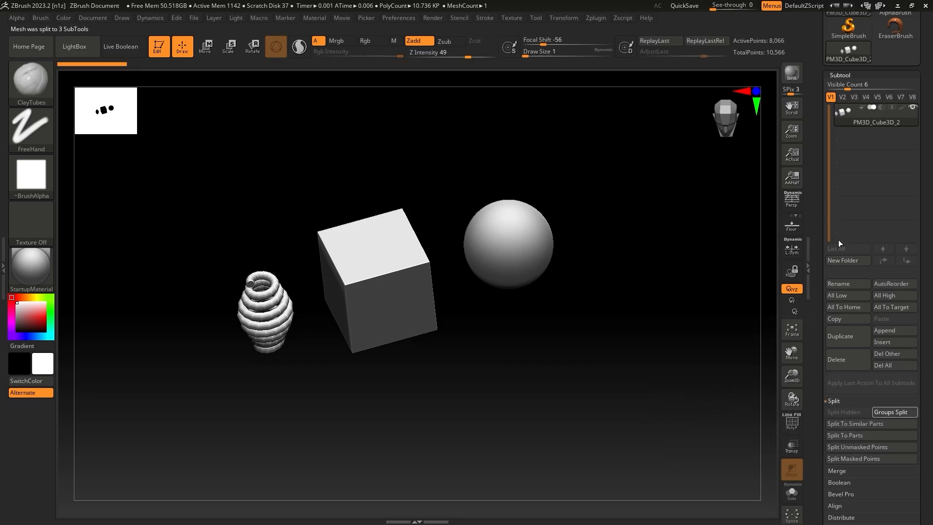
mouse_move(844, 110)
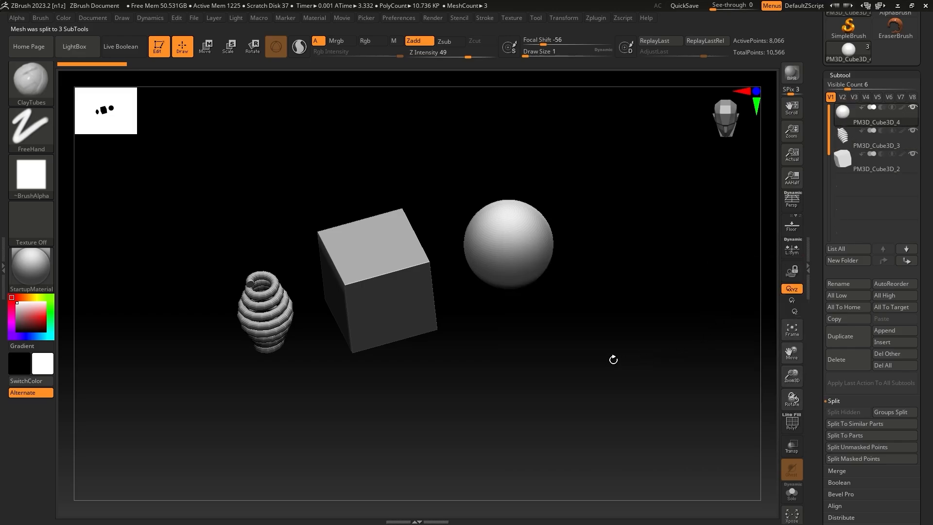
mouse_move(613, 359)
mouse_down()
mouse_move(618, 310)
mouse_move(597, 327)
mouse_move(603, 308)
mouse_move(615, 318)
mouse_up()
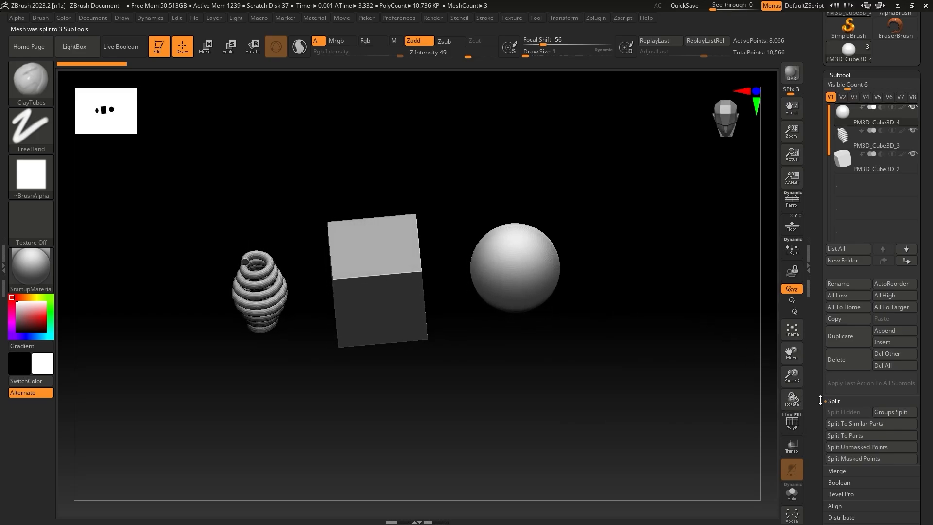
Step: Expand the subtool Merge options and merge all three visible subtools into a new tool with MergeVisible
scroll(811, 356, down, 2)
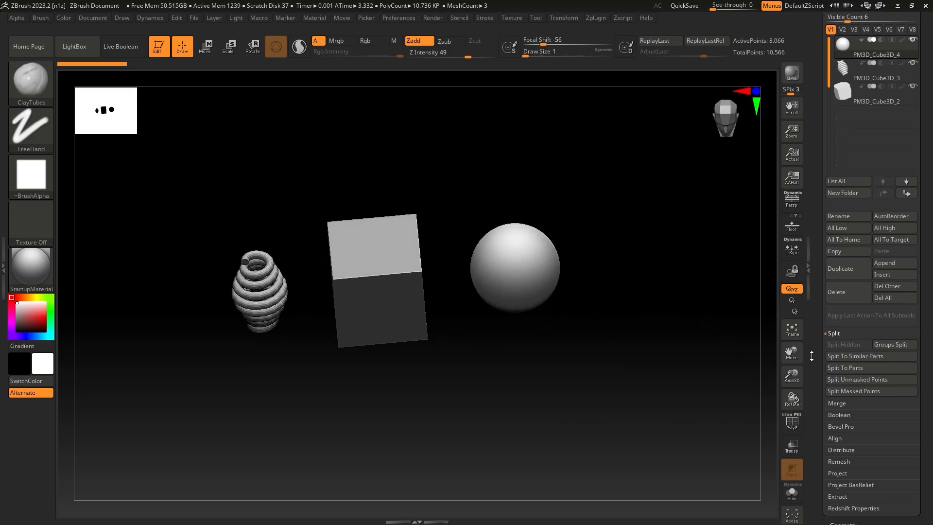
click(834, 401)
drag(828, 370, 818, 410)
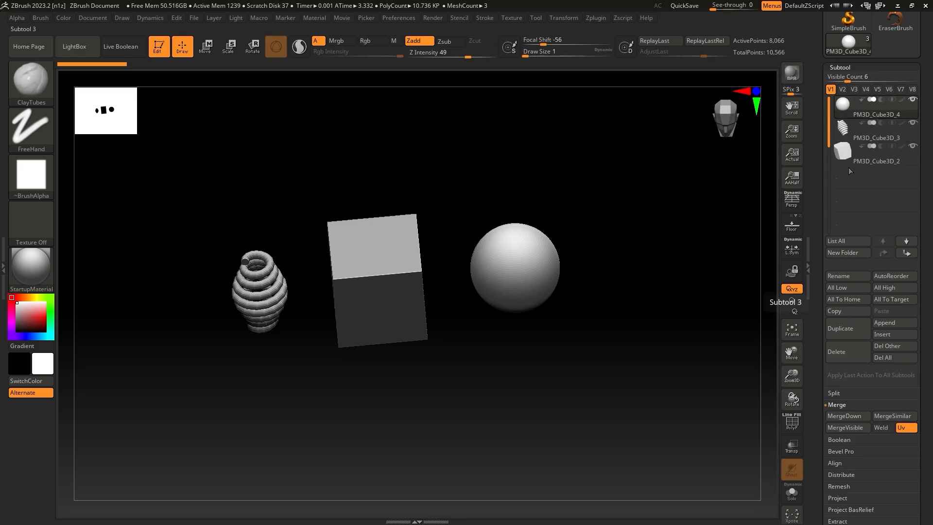
click(910, 106)
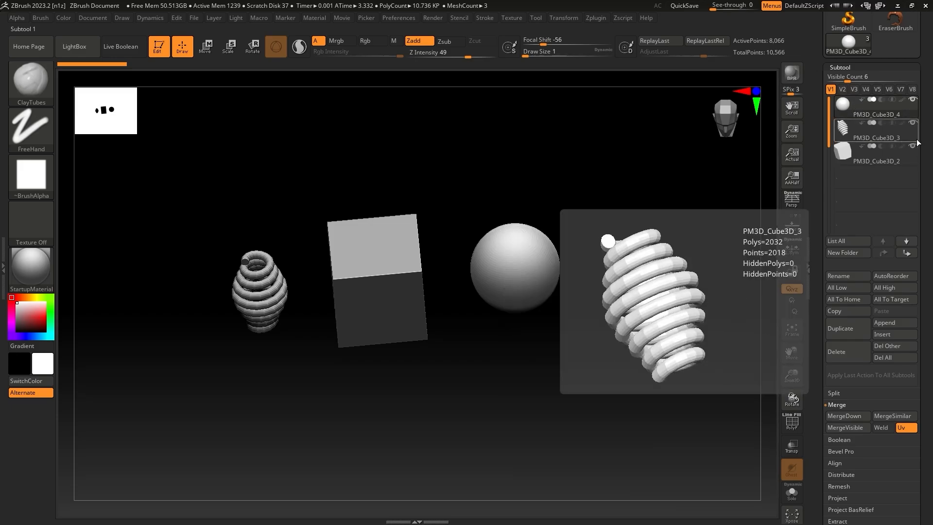
click(912, 156)
drag(813, 135, 813, 201)
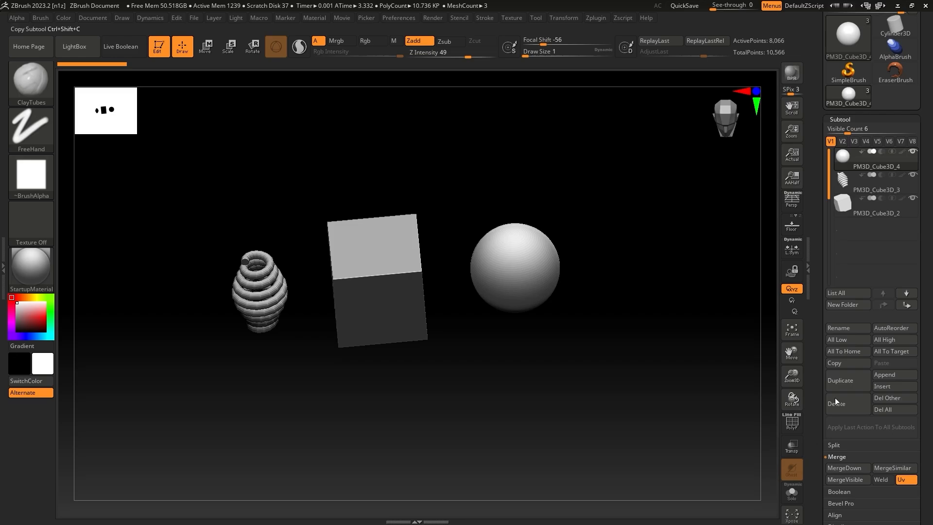
click(842, 479)
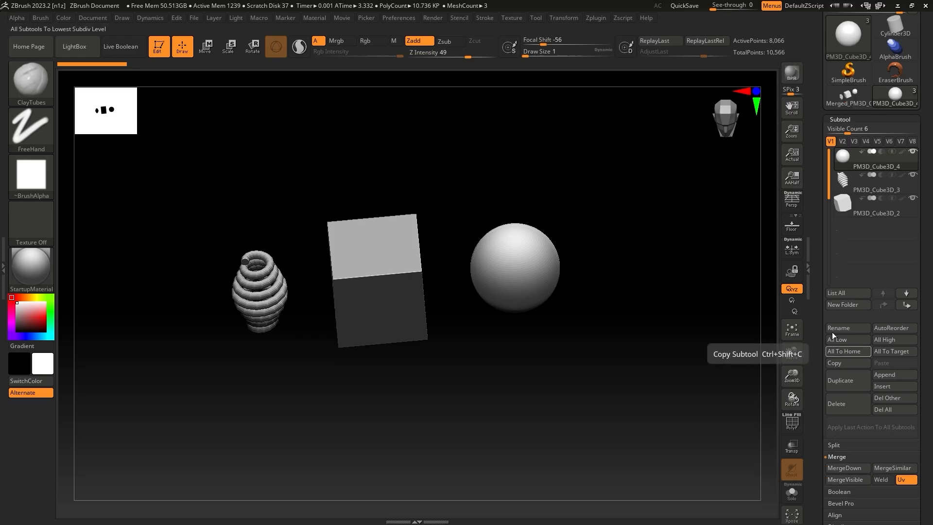
Step: Open the newly merged tool to examine its subtool list, and switch back to the original three-subtool tool
scroll(859, 243, up, 2)
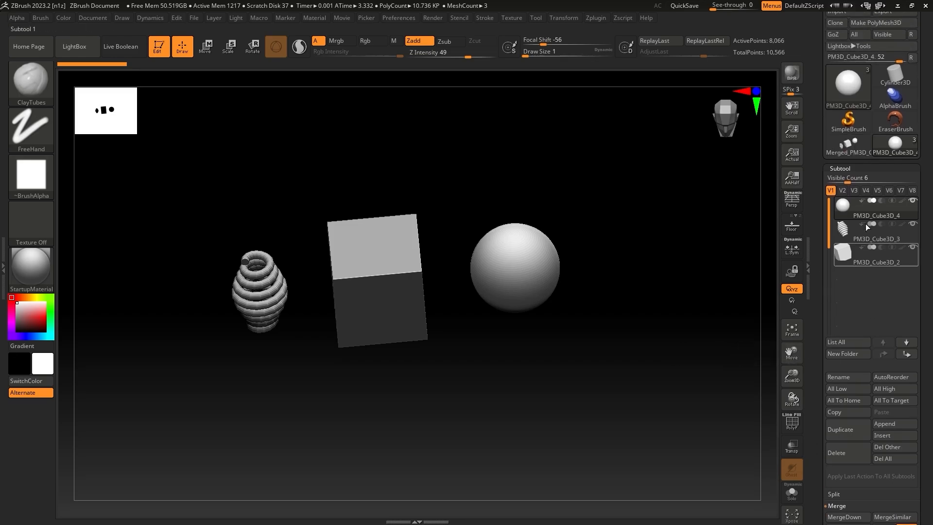
click(852, 143)
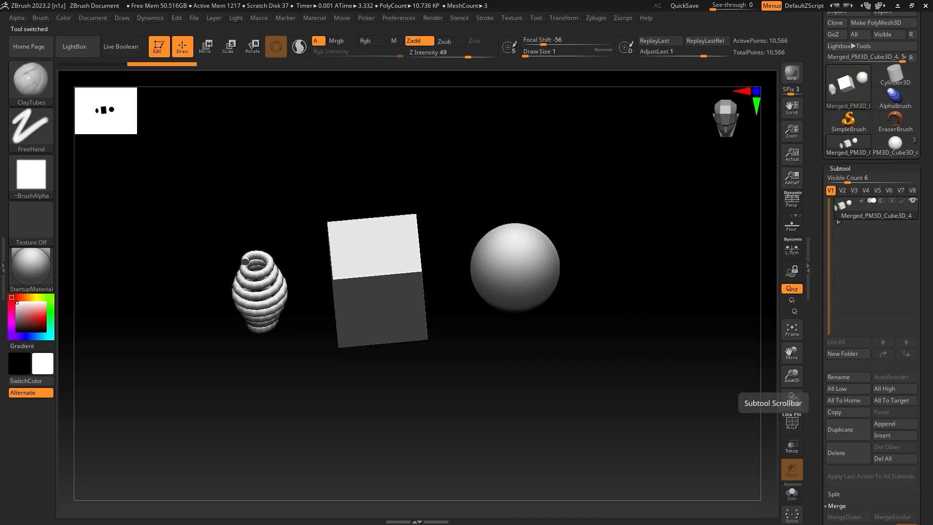
mouse_move(846, 216)
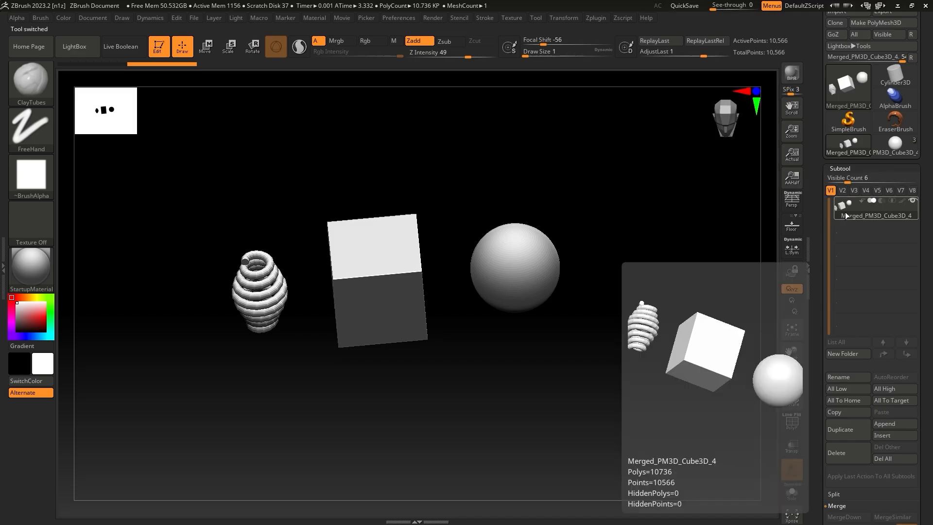
click(894, 146)
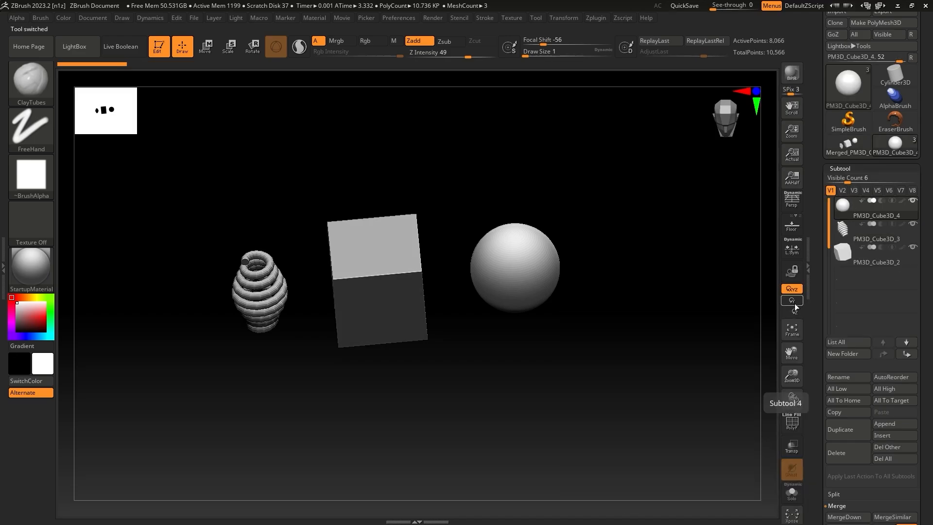
Step: Hide the cube subtool and merge only the visible sphere and helix into a new tool with MergeVisible
click(911, 249)
scroll(820, 351, down, 3)
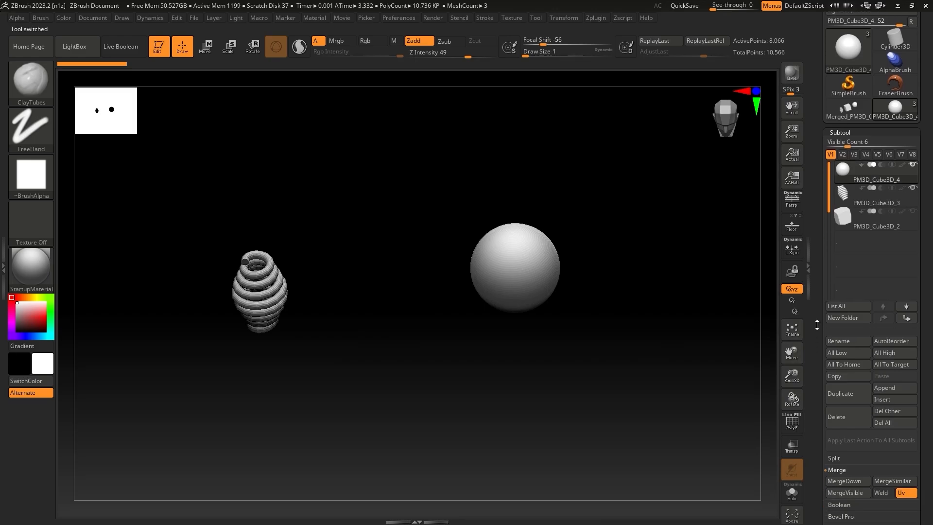
click(841, 453)
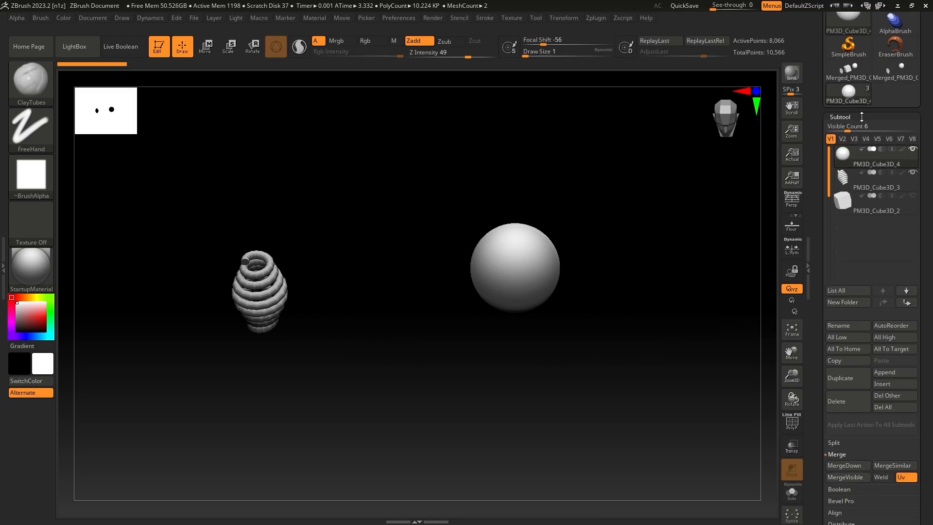
Step: Compare the merged sphere-and-helix tool with the original three-subtool tool, finishing on the original
mouse_move(896, 72)
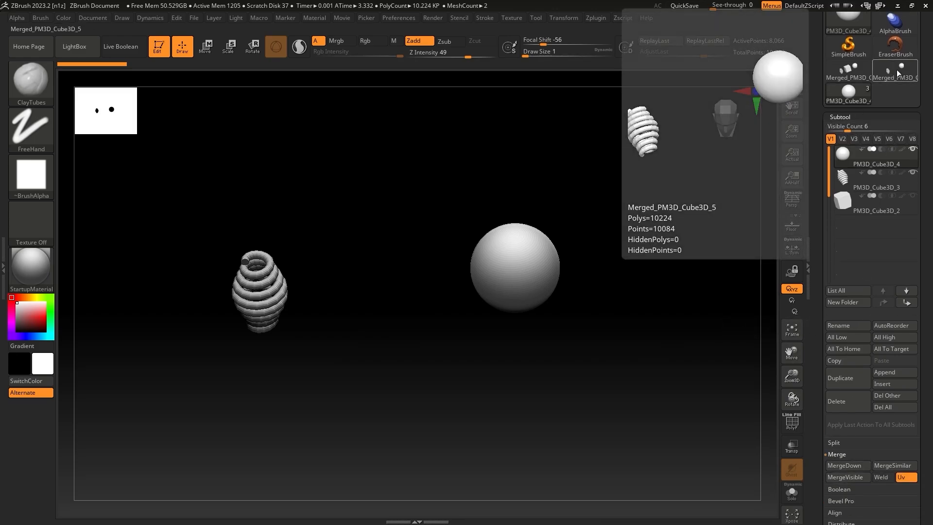
click(896, 69)
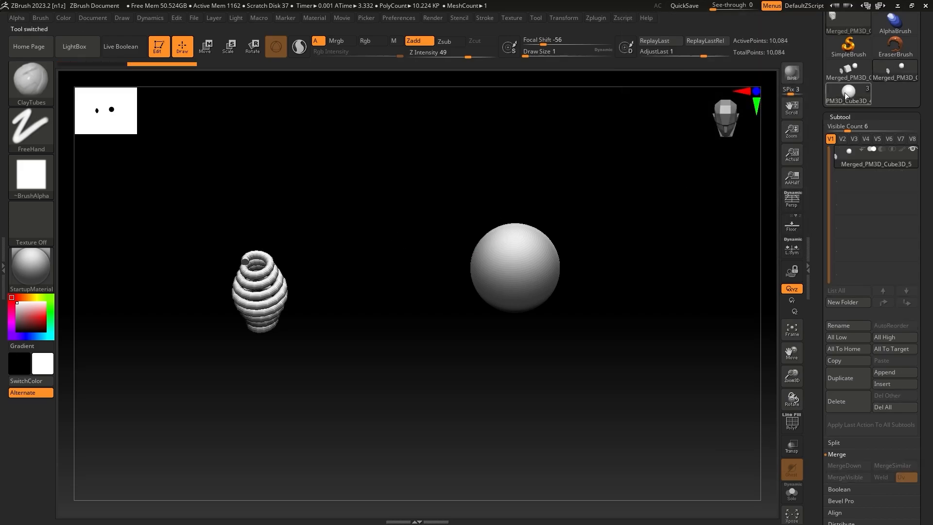
click(844, 92)
mouse_move(886, 199)
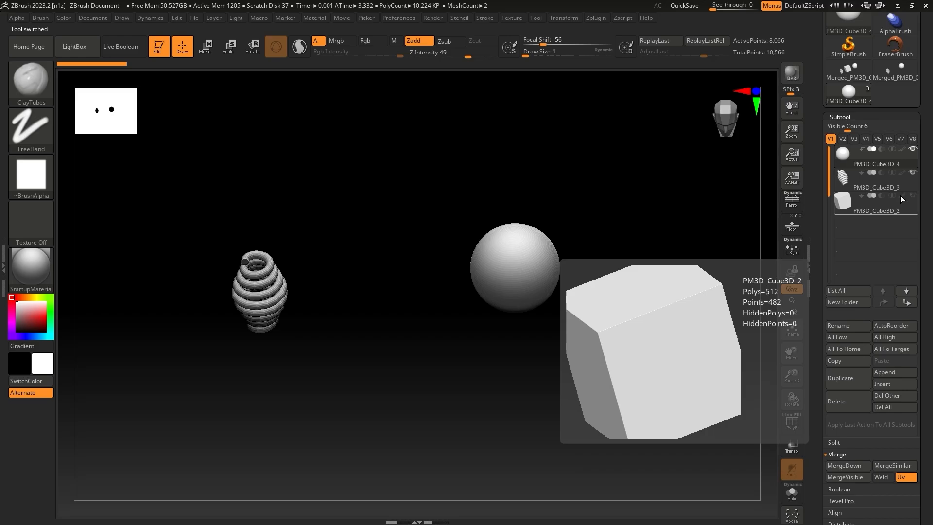
click(899, 73)
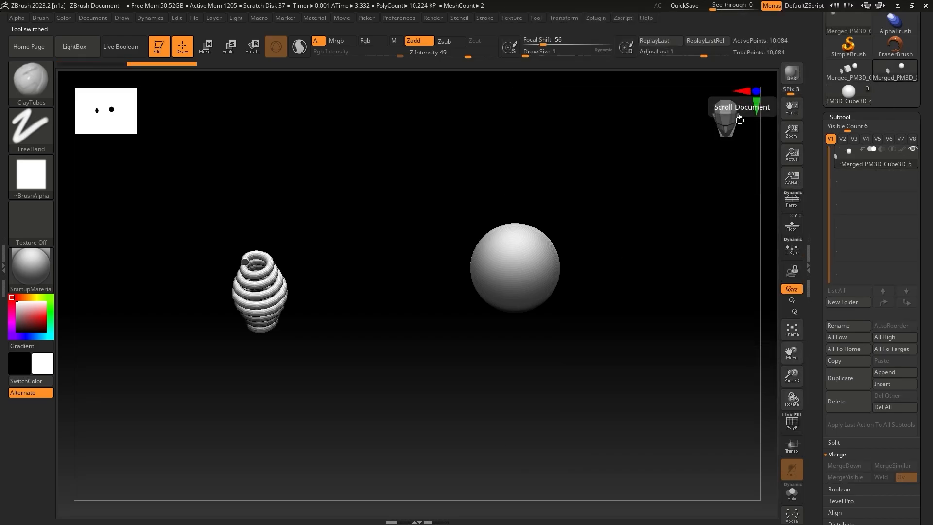
click(857, 91)
drag(818, 118, 819, 142)
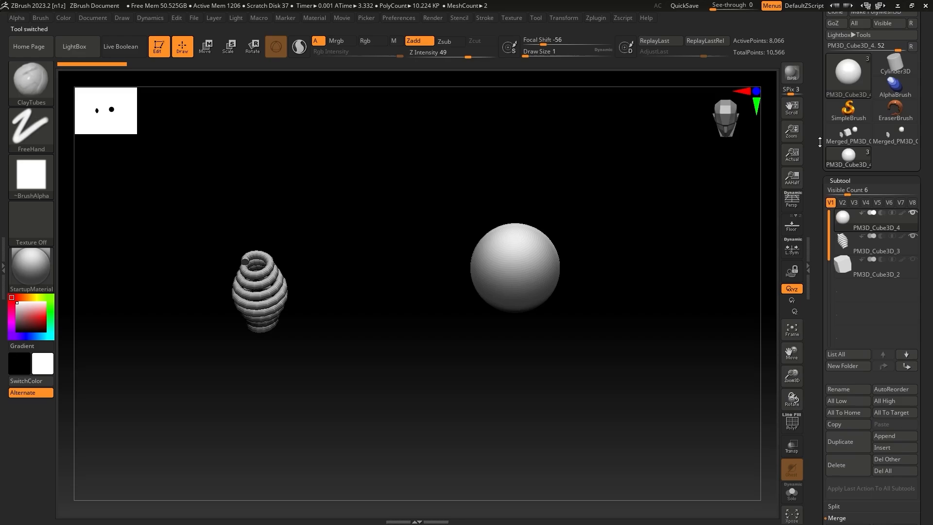
click(846, 159)
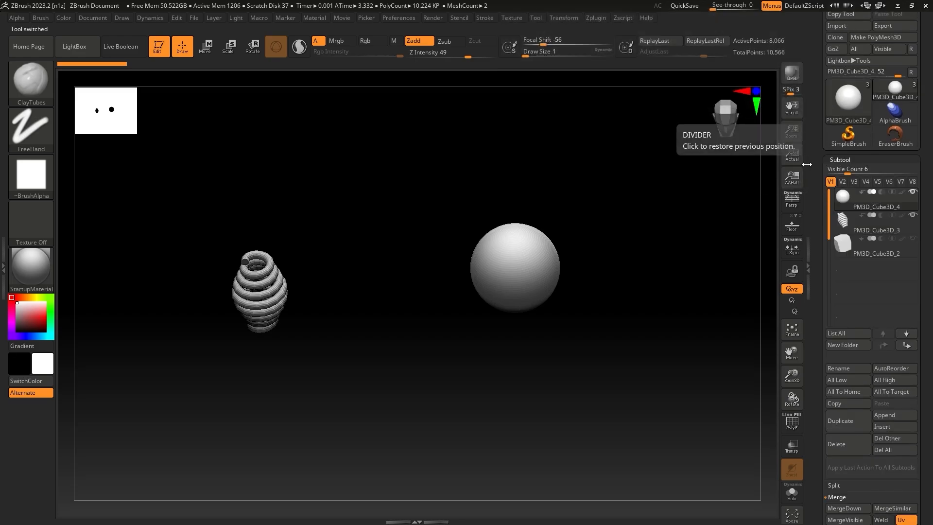
Step: Make the cube subtool visible again and delete it
scroll(875, 195, down, 2)
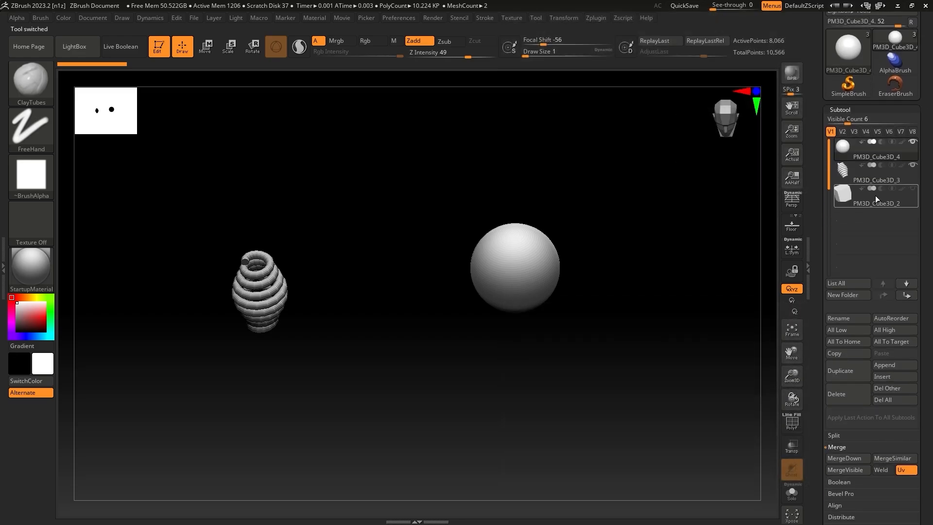
click(912, 190)
right_drag(664, 335, 674, 321)
mouse_move(537, 329)
alt+right_down()
mouse_move(591, 333)
mouse_move(599, 356)
alt+right_up()
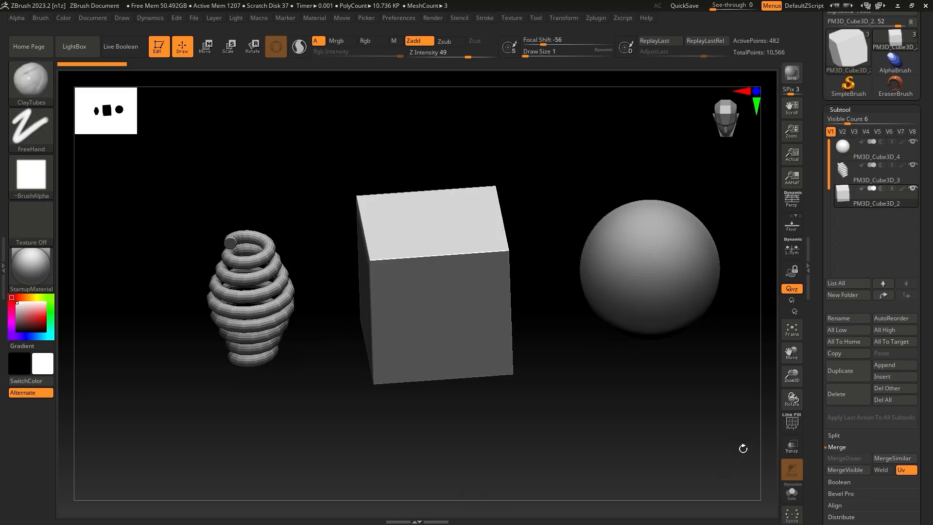
click(835, 396)
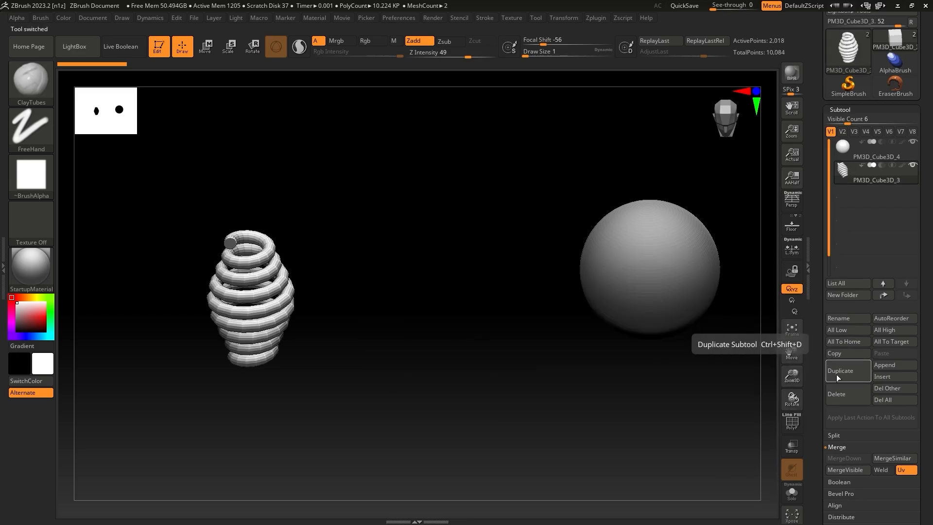
Step: Duplicate the helix subtool and move the copy sideways into the gap between the original helix and the sphere
click(835, 374)
key(w)
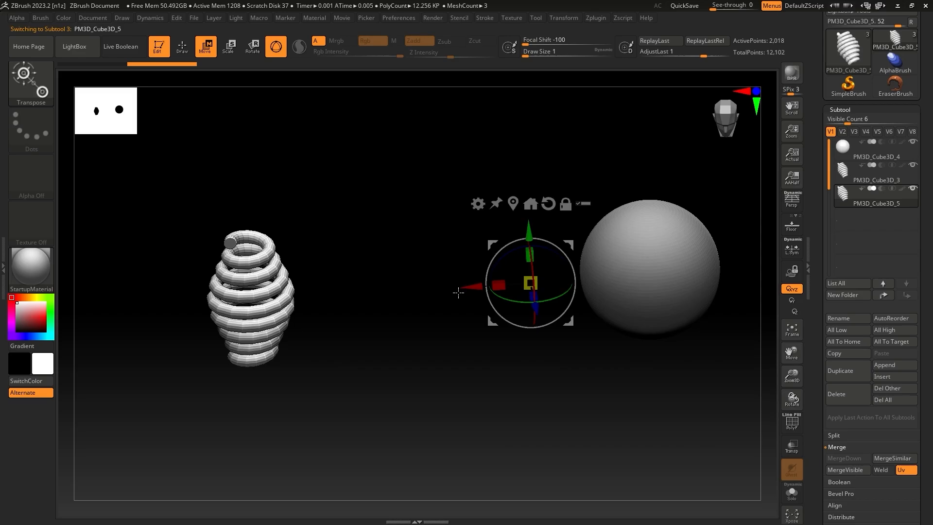
drag(486, 286, 677, 273)
alt+right_drag(522, 149, 436, 151)
ctrl+right_drag(466, 184, 456, 153)
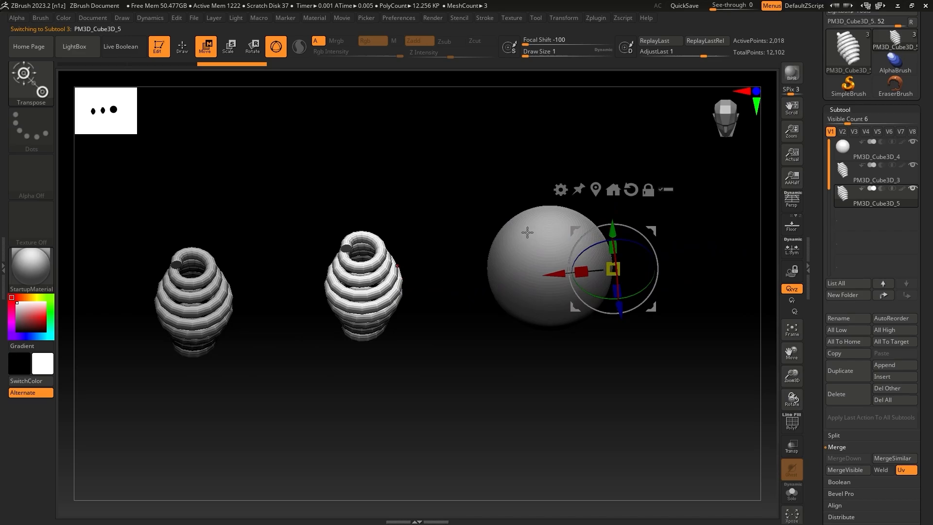
Step: Center the transform gizmo on the duplicated middle helix using Go To Unmasked Mesh Center
right_drag(505, 373, 539, 277)
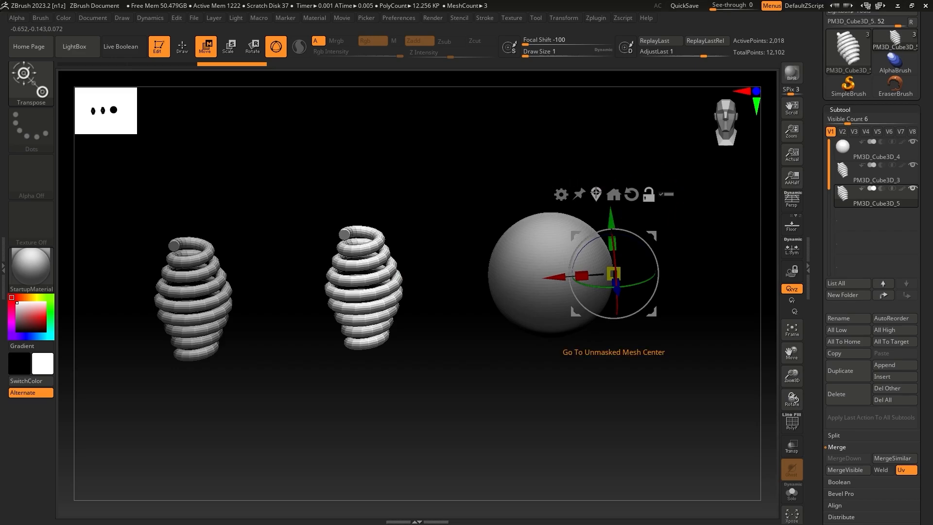
click(596, 195)
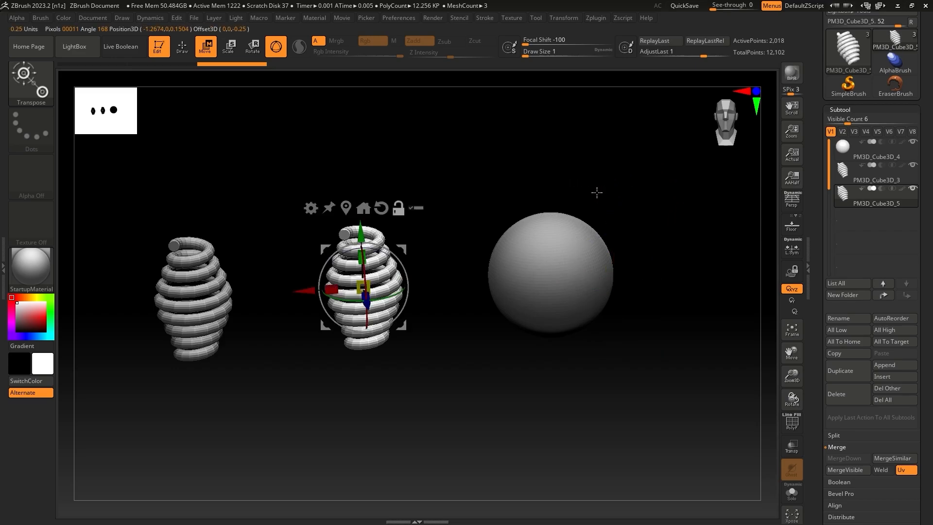
mouse_move(433, 170)
right_down()
mouse_move(438, 186)
mouse_move(410, 191)
mouse_move(444, 217)
right_up()
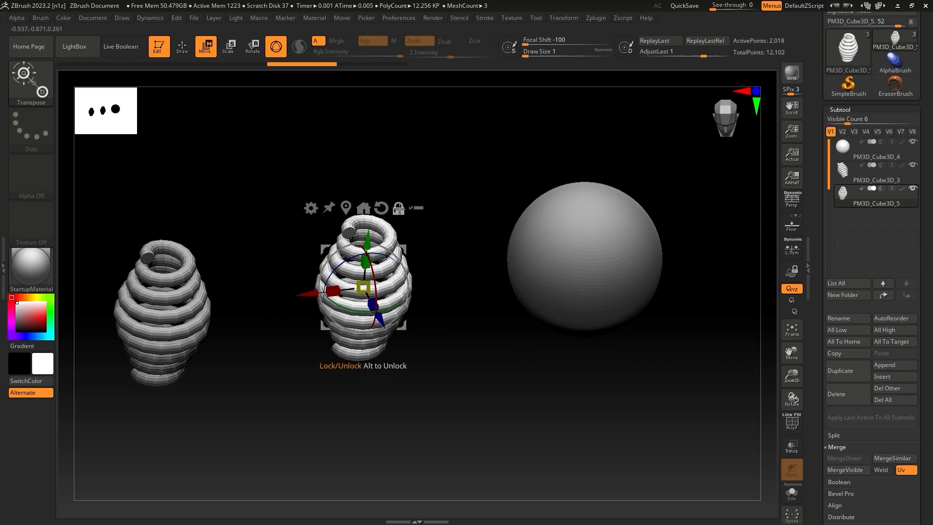
Step: Unlock the gizmo to reorient it about its Y axis independently of the middle helix, and lock it again to try rotating the helix
click(398, 209)
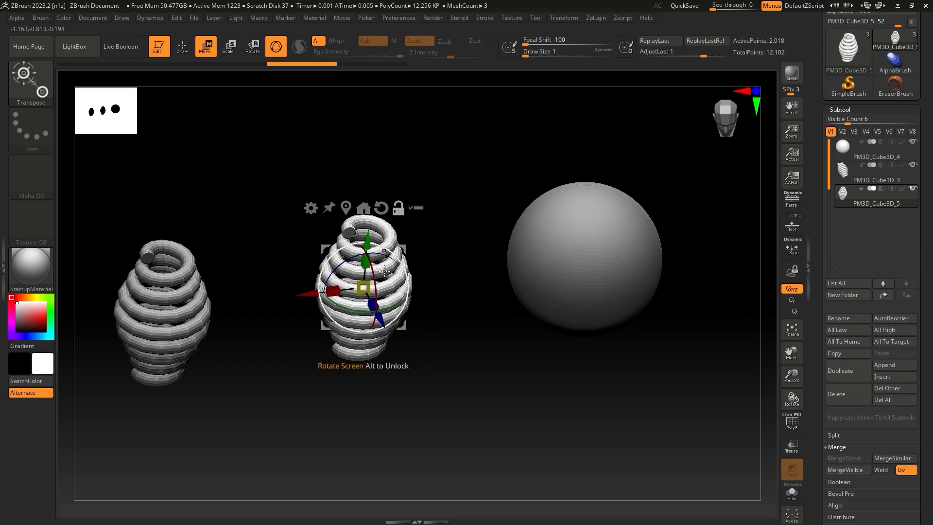
drag(353, 310, 409, 294)
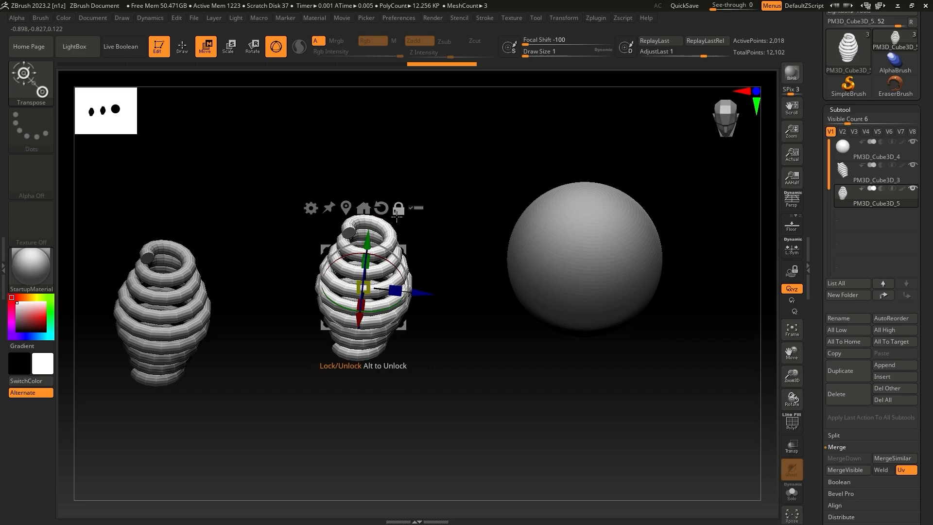
mouse_move(374, 312)
mouse_down()
mouse_move(348, 303)
mouse_move(371, 296)
mouse_up()
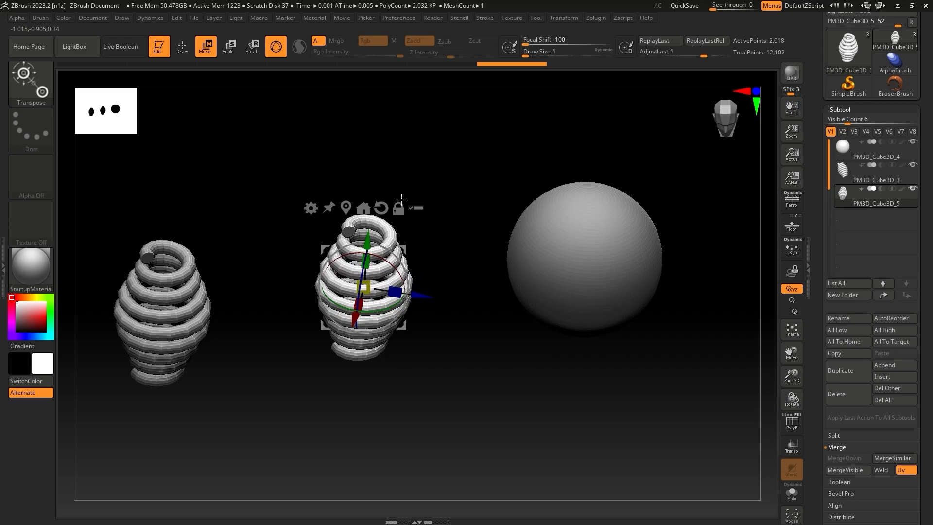
mouse_move(422, 156)
mouse_down()
mouse_move(426, 173)
mouse_move(419, 166)
mouse_up()
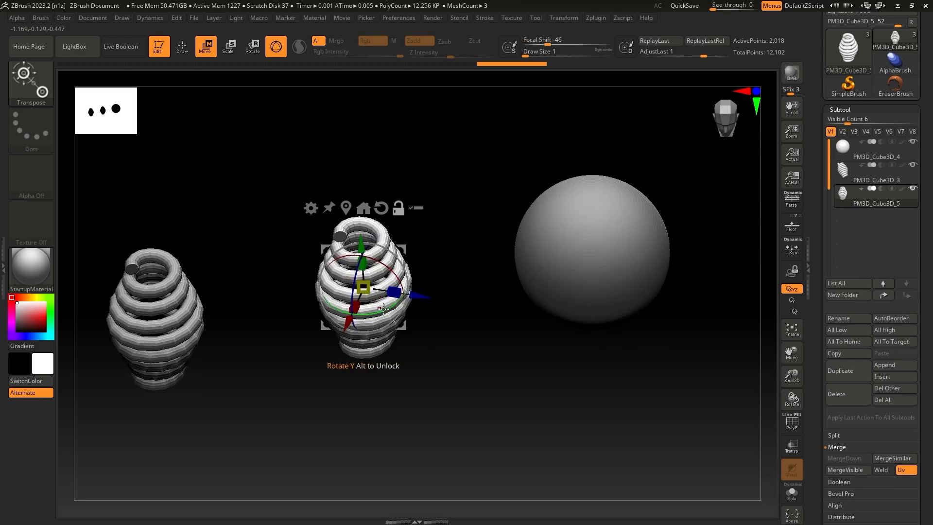
drag(383, 309, 357, 309)
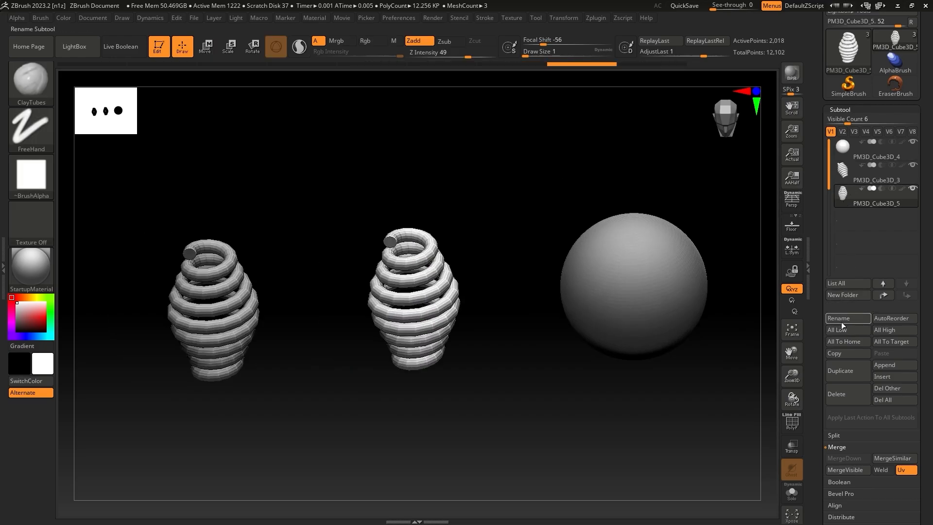
Step: Open the title prompt for renaming the duplicated helix subtool and dismiss it without applying a new name
click(837, 319)
text(s)
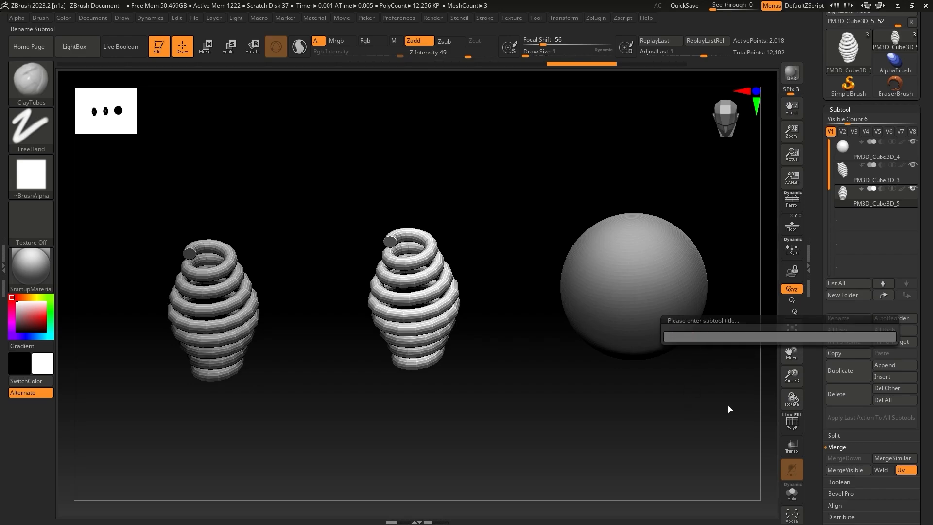
drag(727, 405, 750, 403)
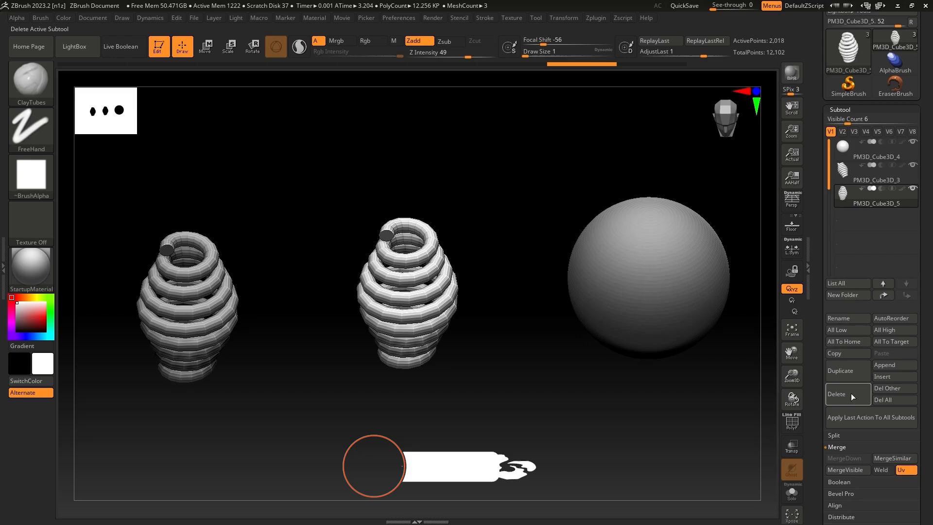
drag(816, 353, 814, 341)
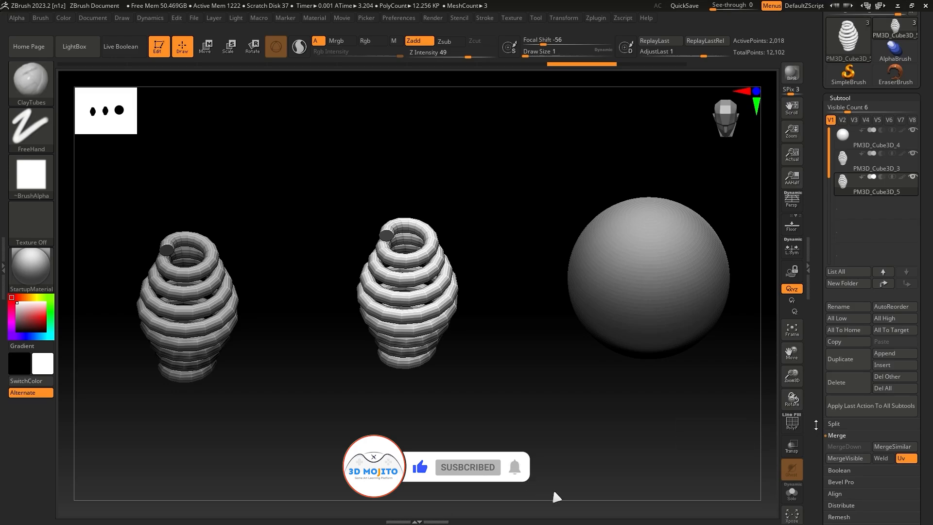
drag(816, 425, 816, 431)
mouse_move(597, 418)
ctrl+right_down()
mouse_move(589, 409)
mouse_move(600, 399)
ctrl+right_up()
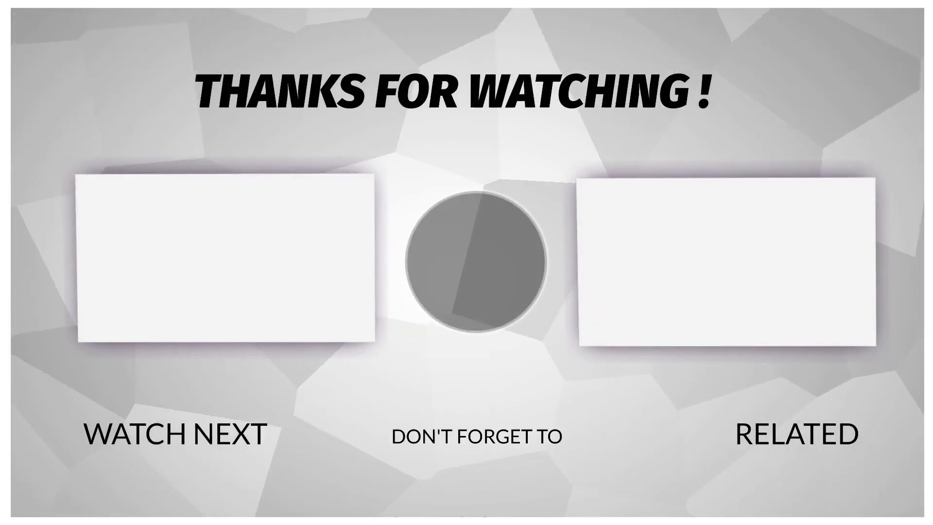